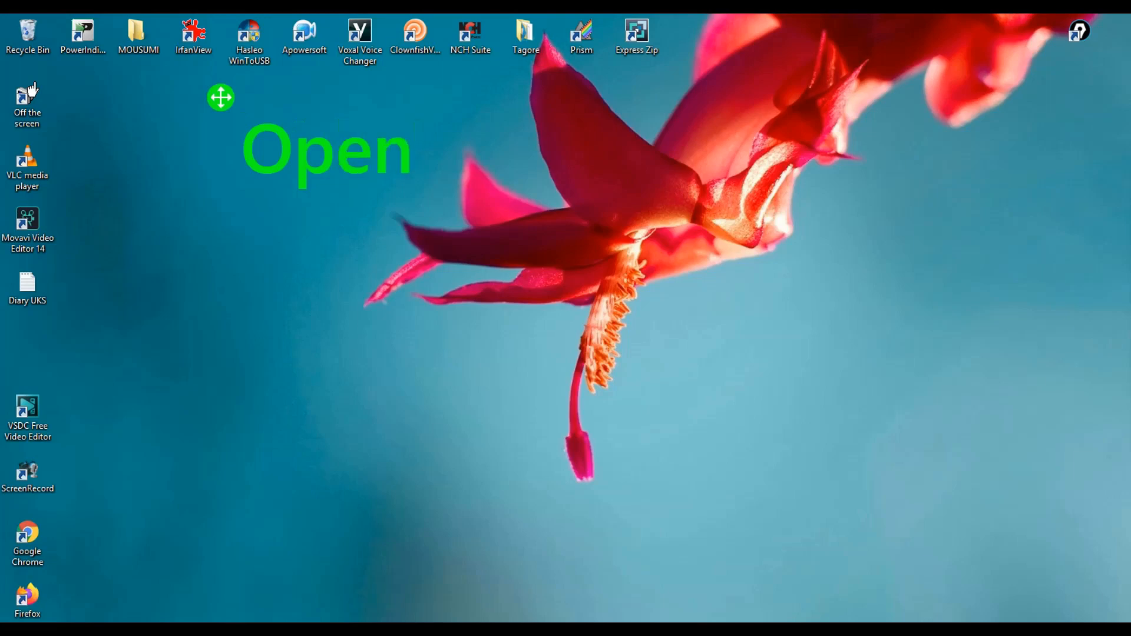
{"action": "type", "text": "Computer"}
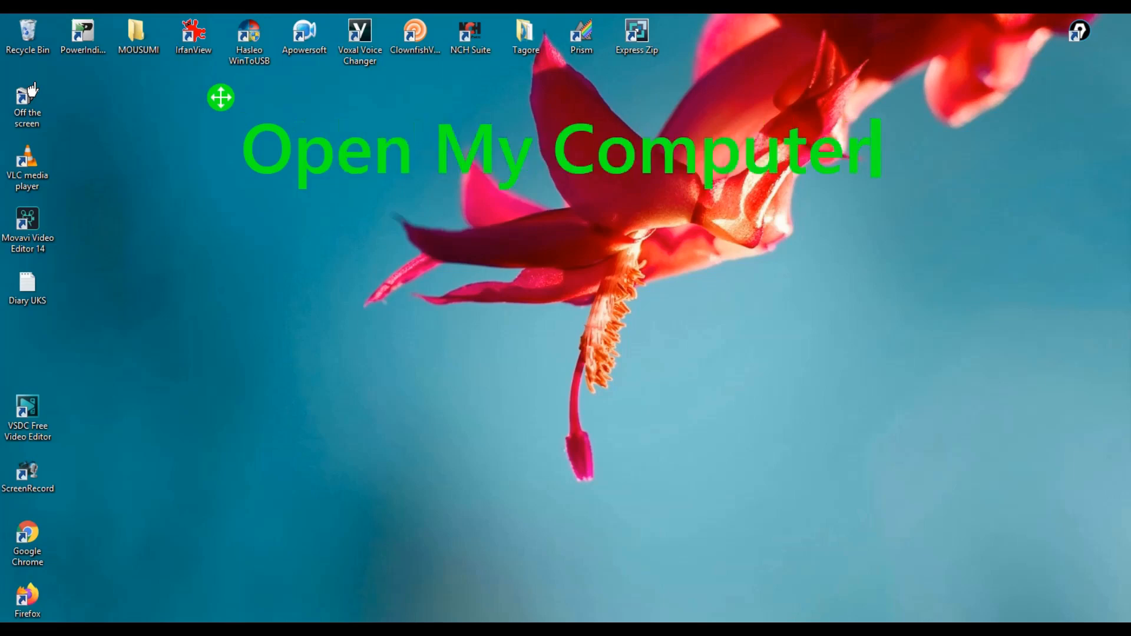
{"action": "key", "text": "Home"}
{"action": "left_click", "coordinate": [79, 193]}
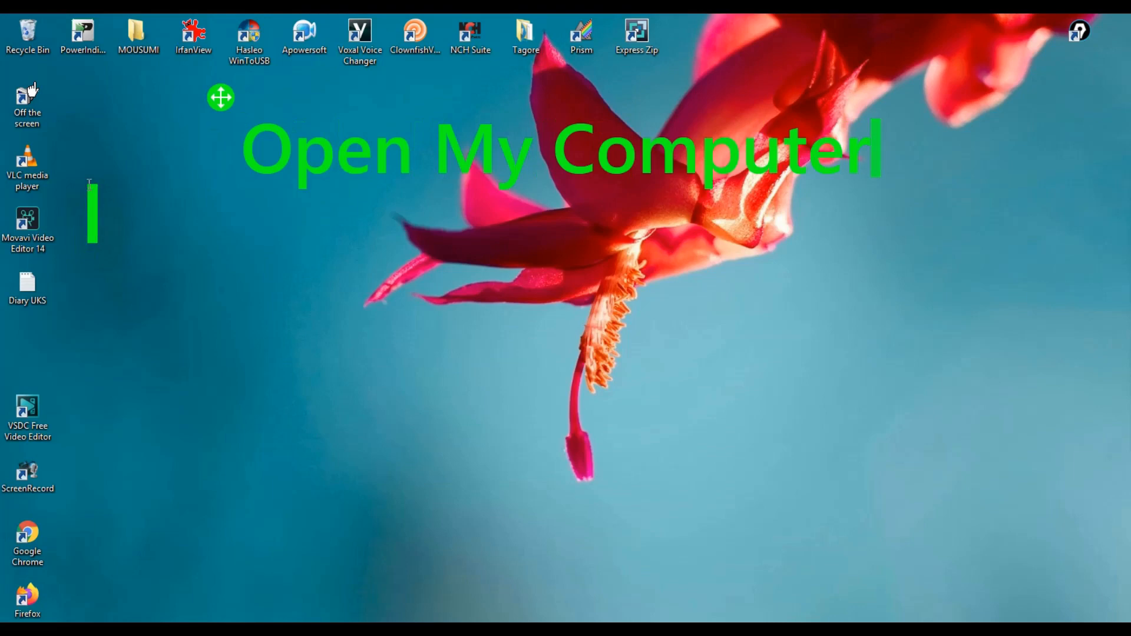
{"action": "left_click", "coordinate": [89, 184]}
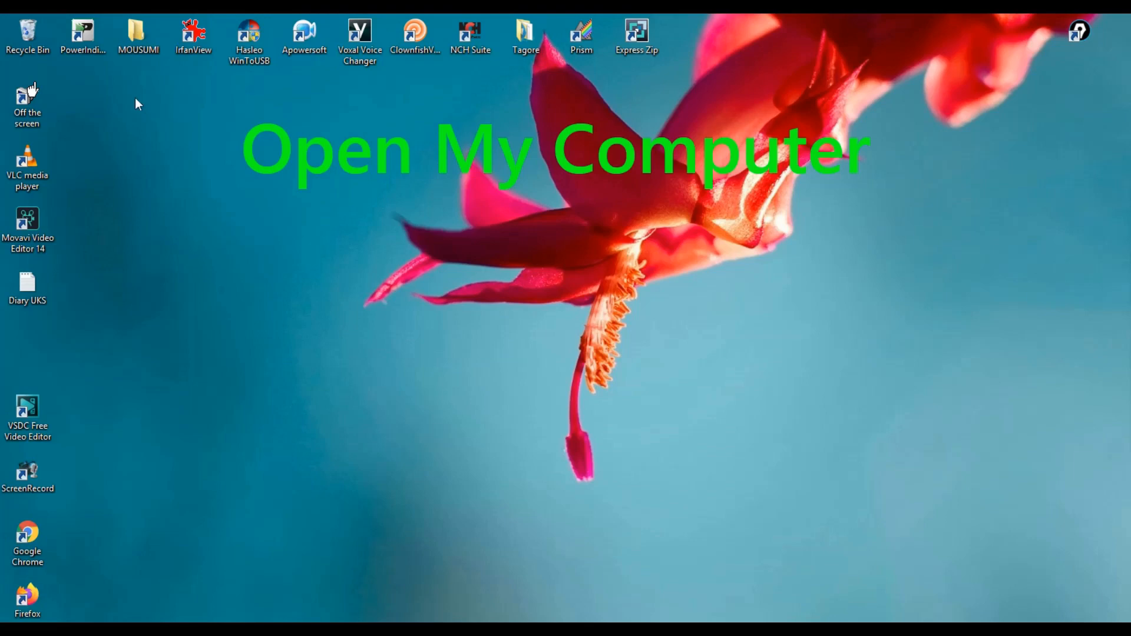
Open This PC in File Explorer and display the computer's system properties.
{"action": "key", "text": "super+e"}
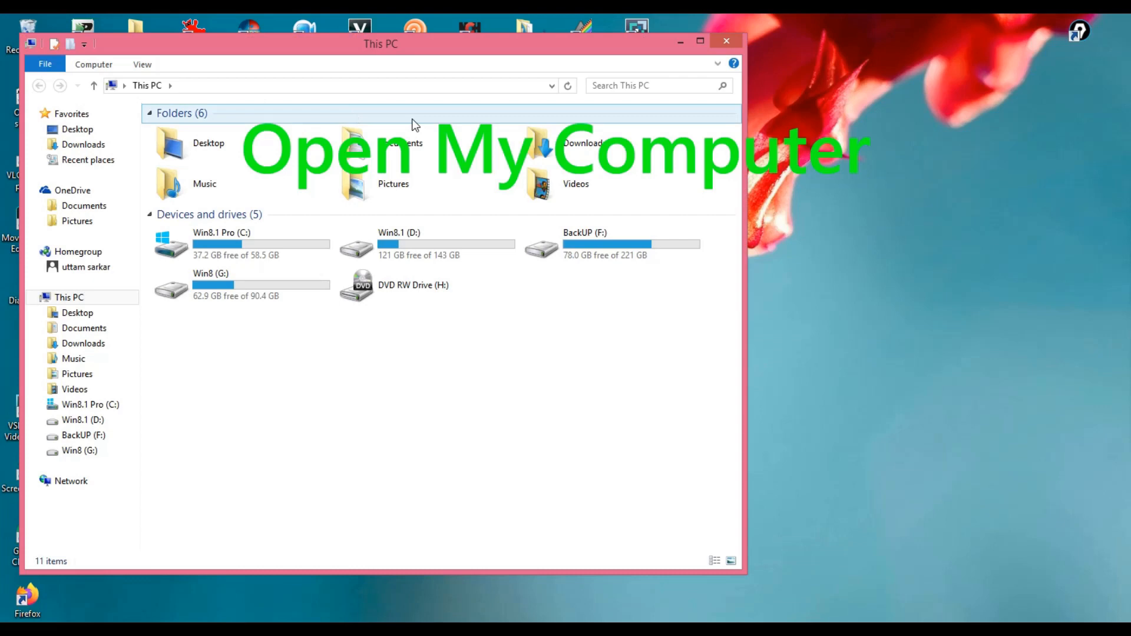
{"action": "left_click", "coordinate": [1121, 355]}
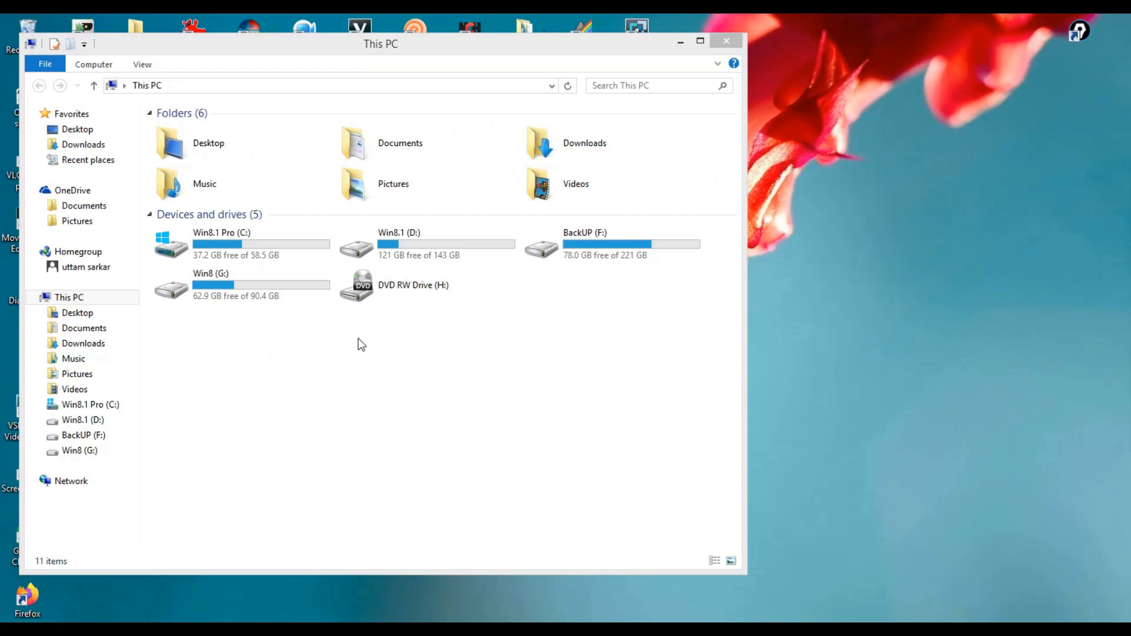
{"action": "right_click", "coordinate": [77, 297]}
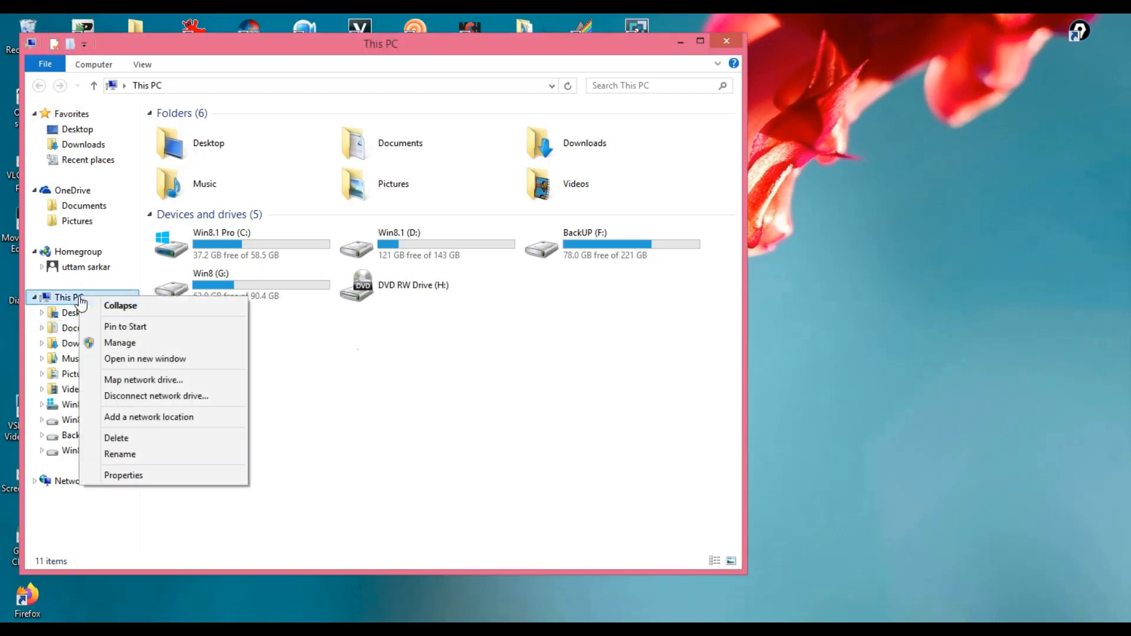
{"action": "left_click", "coordinate": [133, 477]}
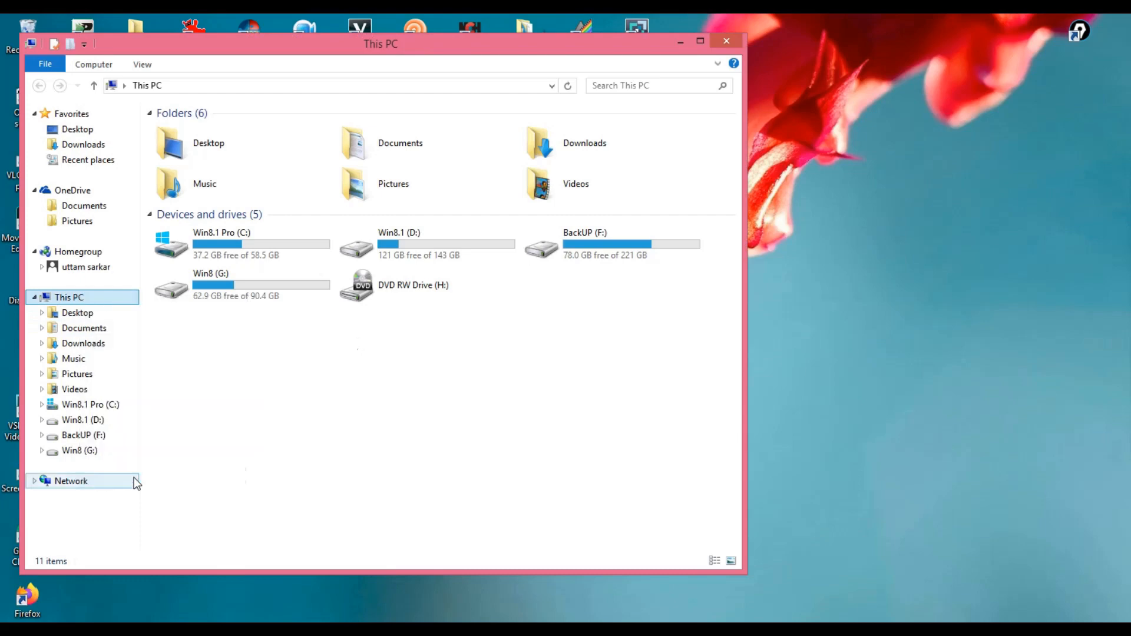
{"action": "left_click_drag", "start_coordinate": [599, 212], "coordinate": [645, 115]}
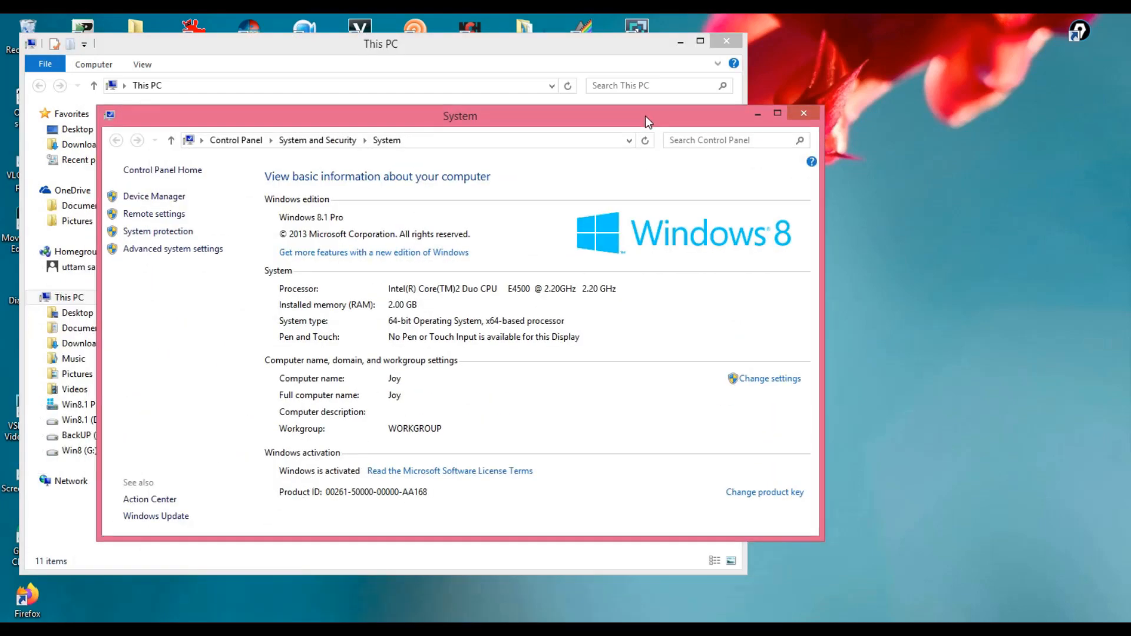
Set the visual effects to Adjust for best performance in the advanced system settings, apply it, and close all open windows.
{"action": "left_click", "coordinate": [172, 250]}
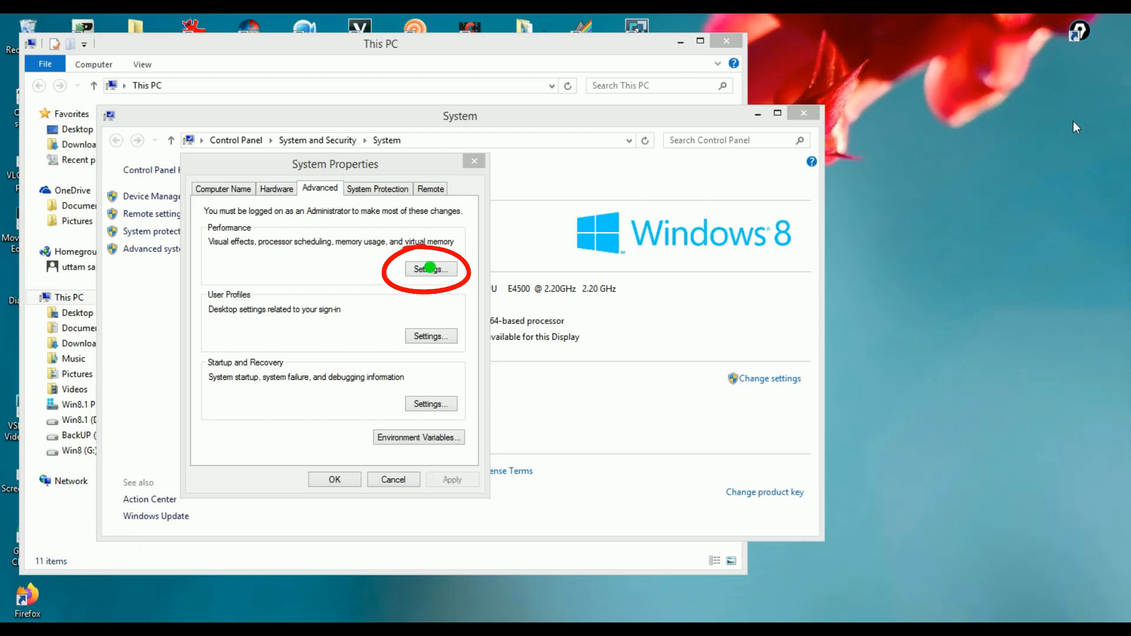
{"action": "left_click", "coordinate": [430, 269]}
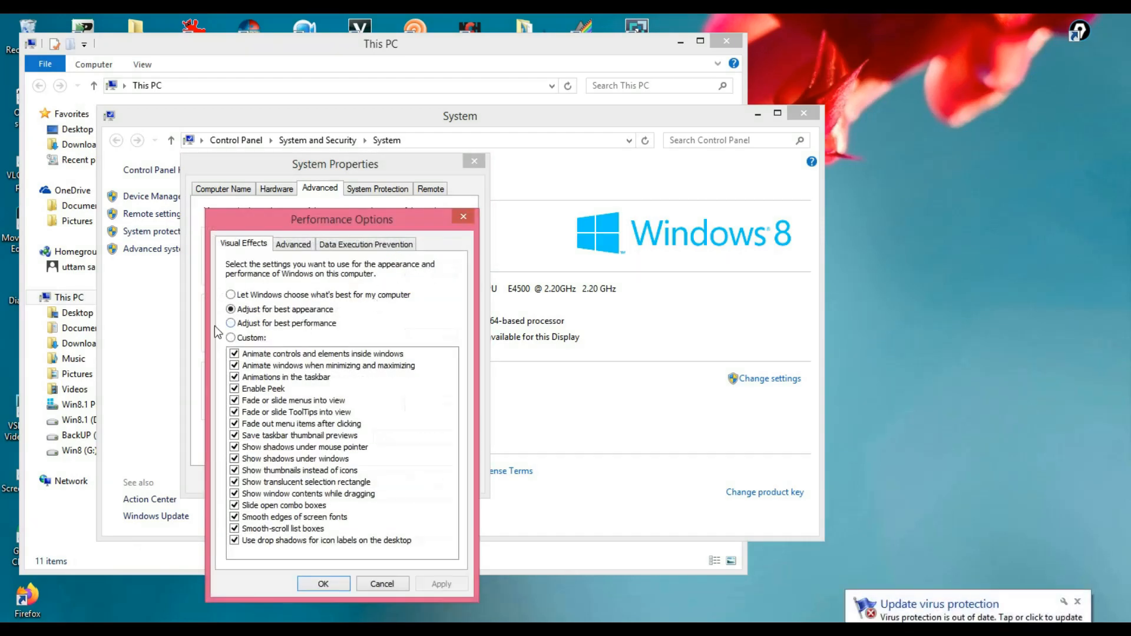
{"action": "left_click", "coordinate": [230, 323]}
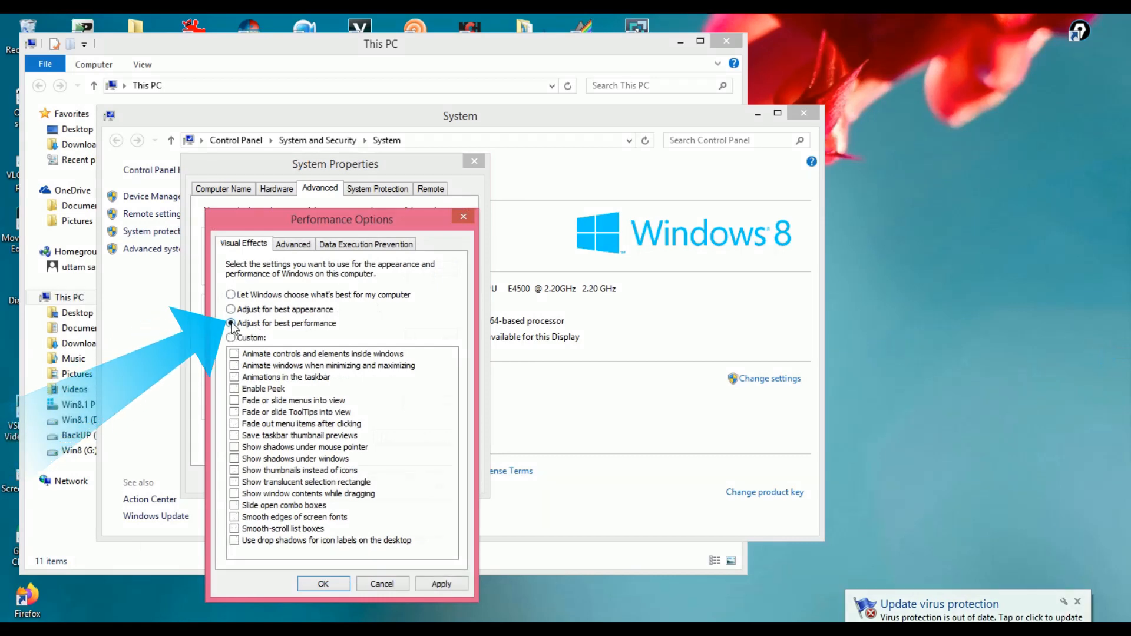
{"action": "left_click", "coordinate": [446, 584]}
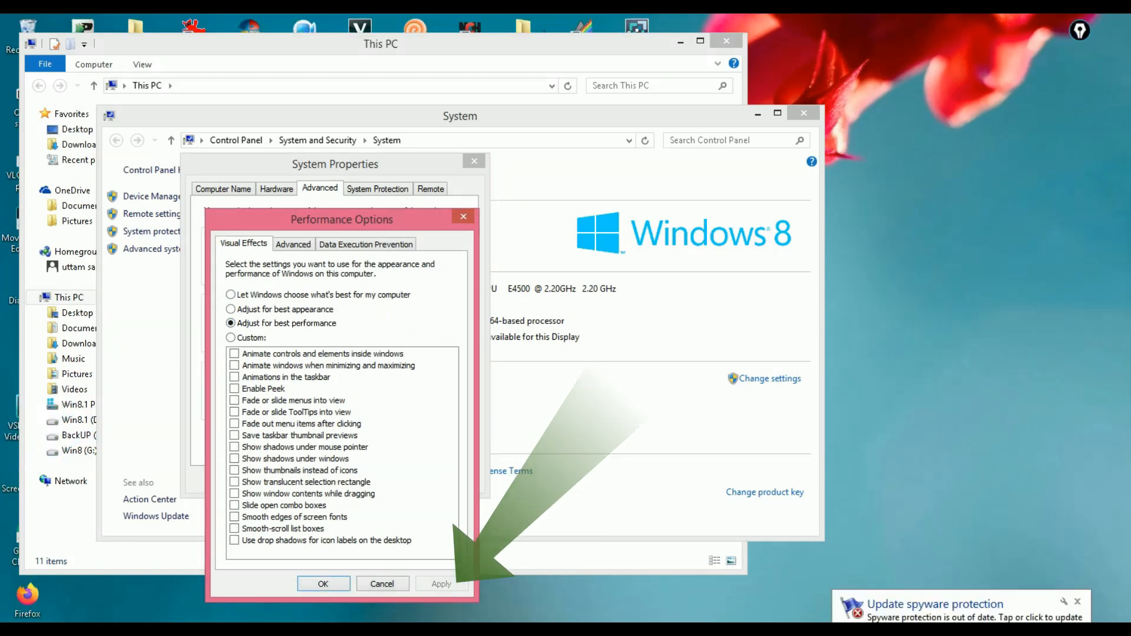
{"action": "left_click", "coordinate": [321, 584]}
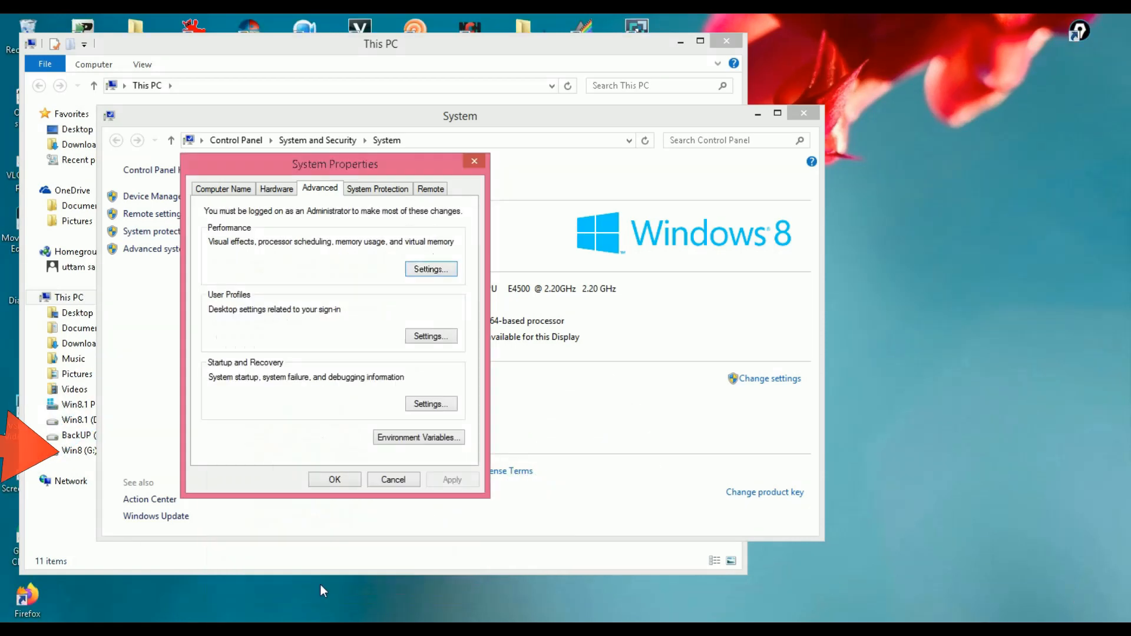
{"action": "left_click", "coordinate": [340, 481]}
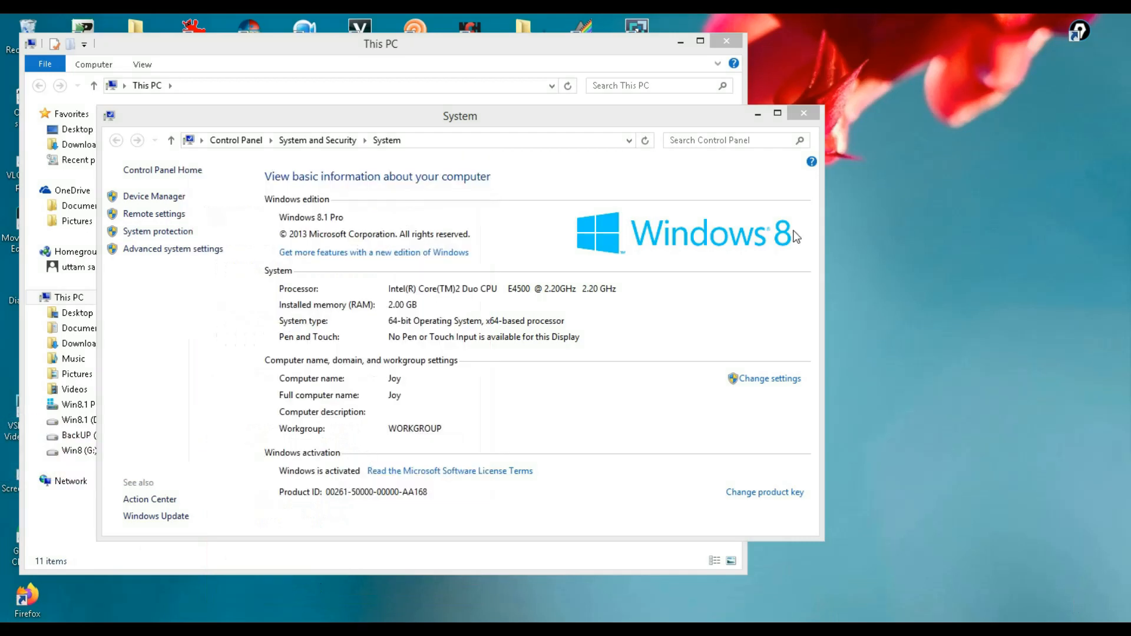
{"action": "left_click", "coordinate": [798, 113]}
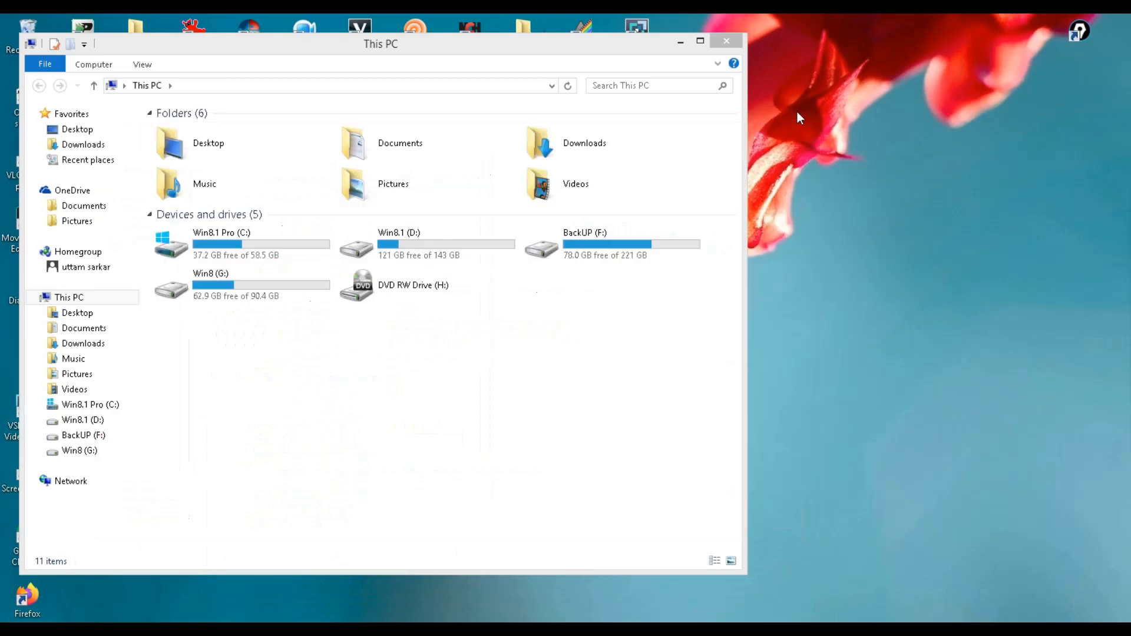
{"action": "left_click", "coordinate": [731, 45]}
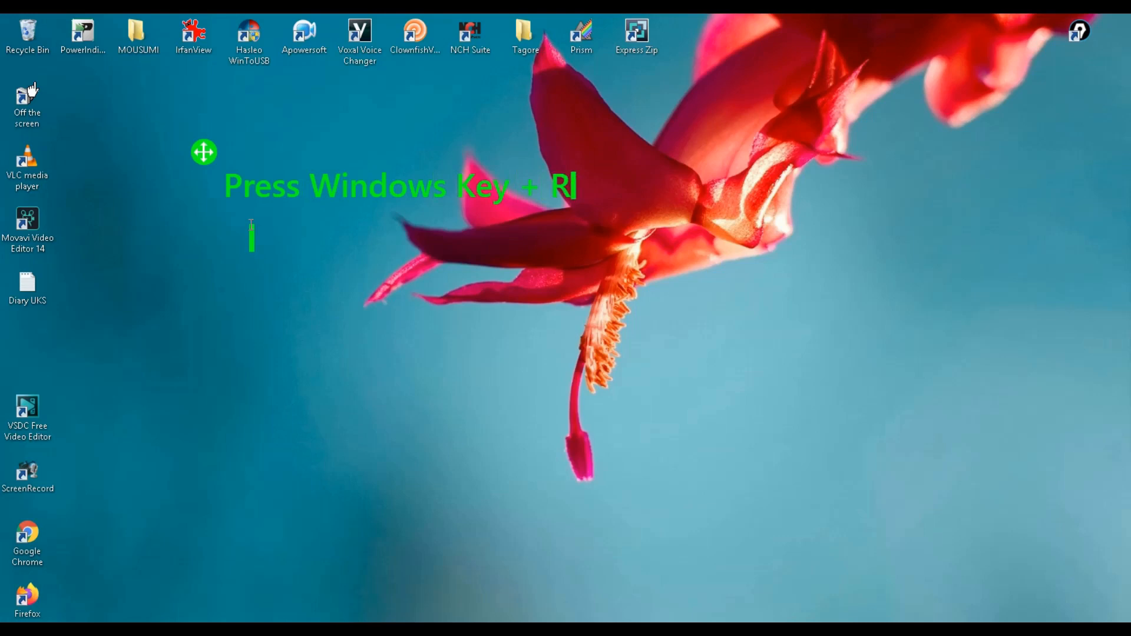
Open the Run dialog.
{"action": "key", "text": "super+r"}
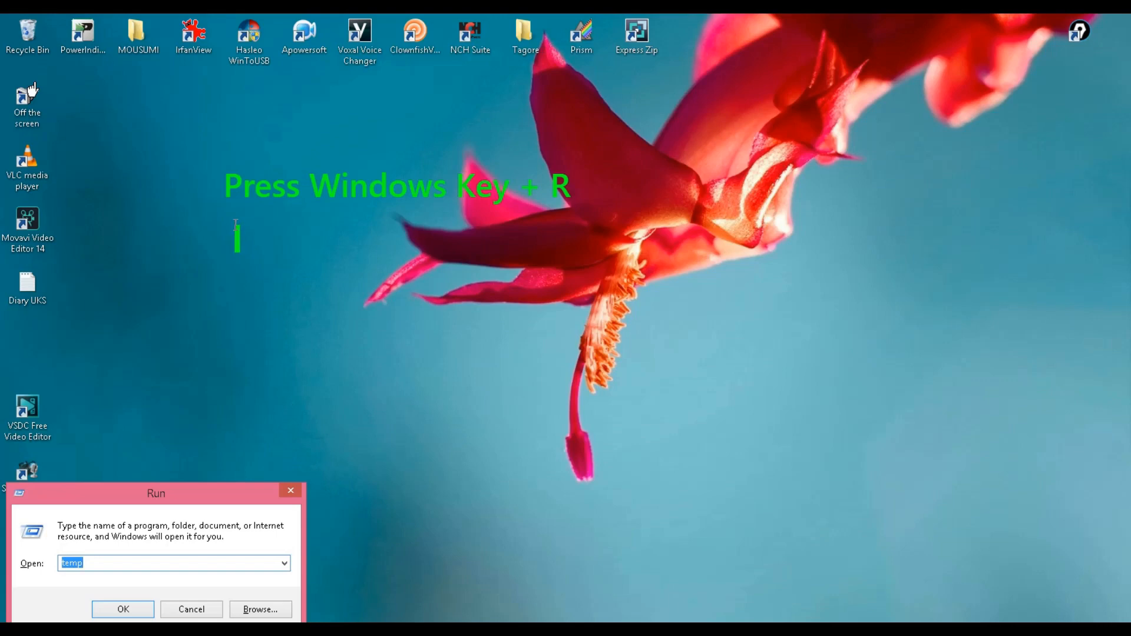
{"action": "left_click", "coordinate": [229, 224]}
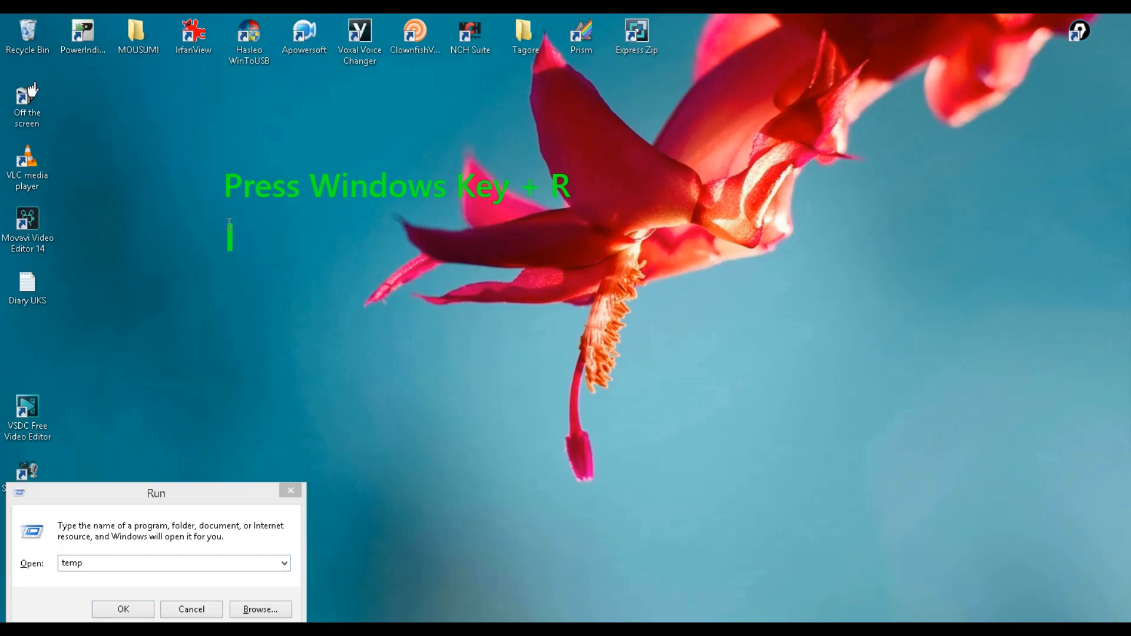
{"action": "type", "text": "In"}
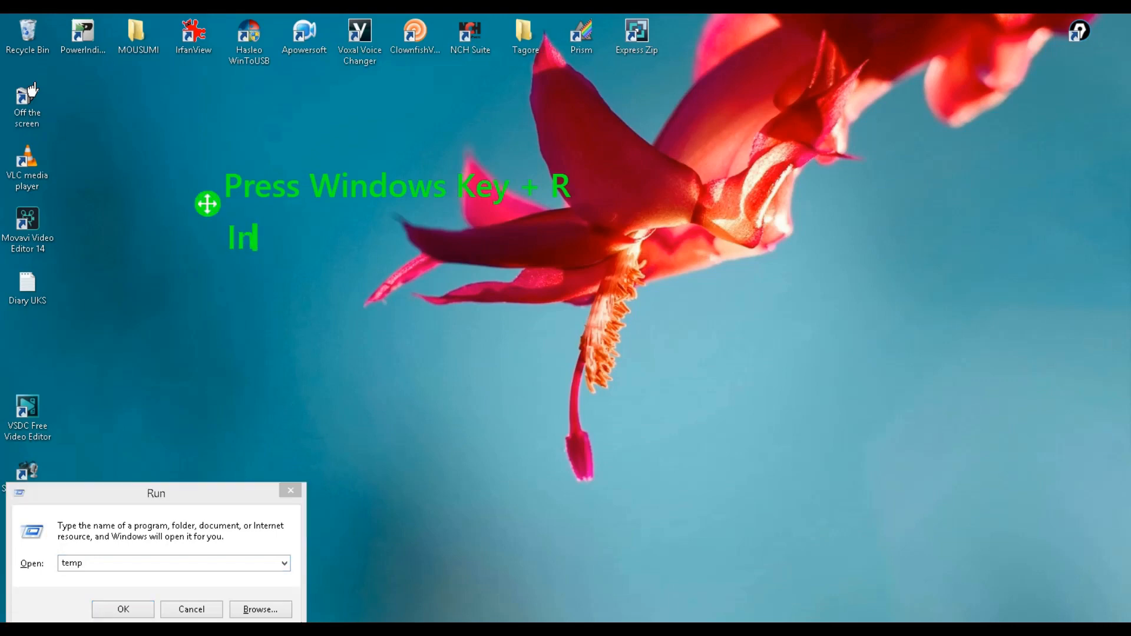
{"action": "type", "text": " Rund"}
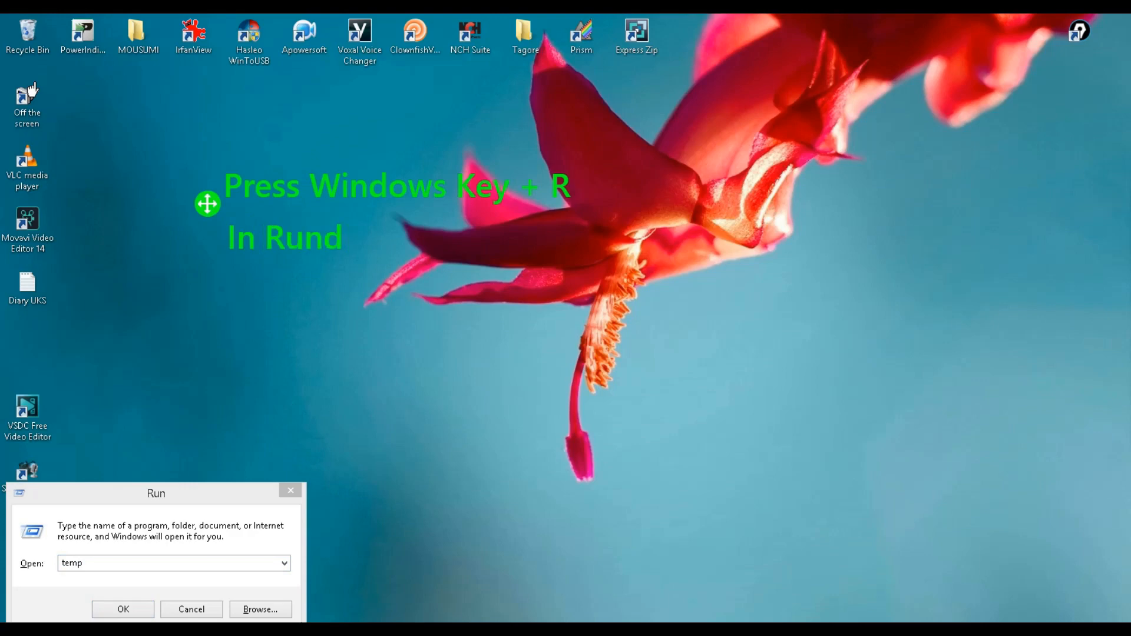
{"action": "key", "text": "BackSpace"}
{"action": "type", "text": "dialog"}
{"action": "type", "text": " box ty"}
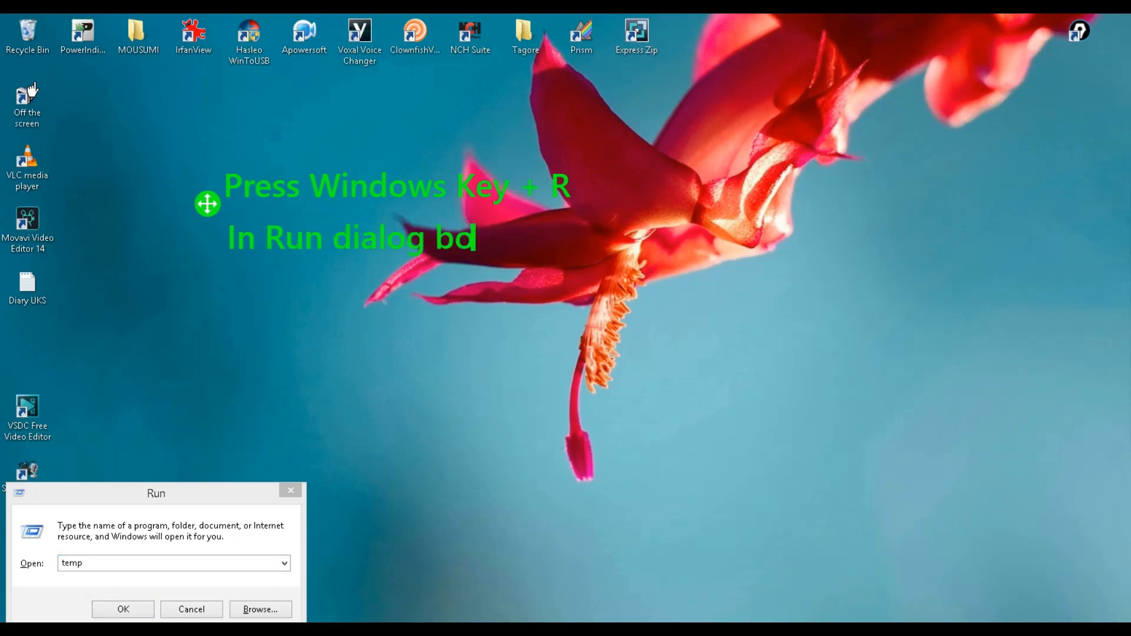
{"action": "type", "text": "pe "}
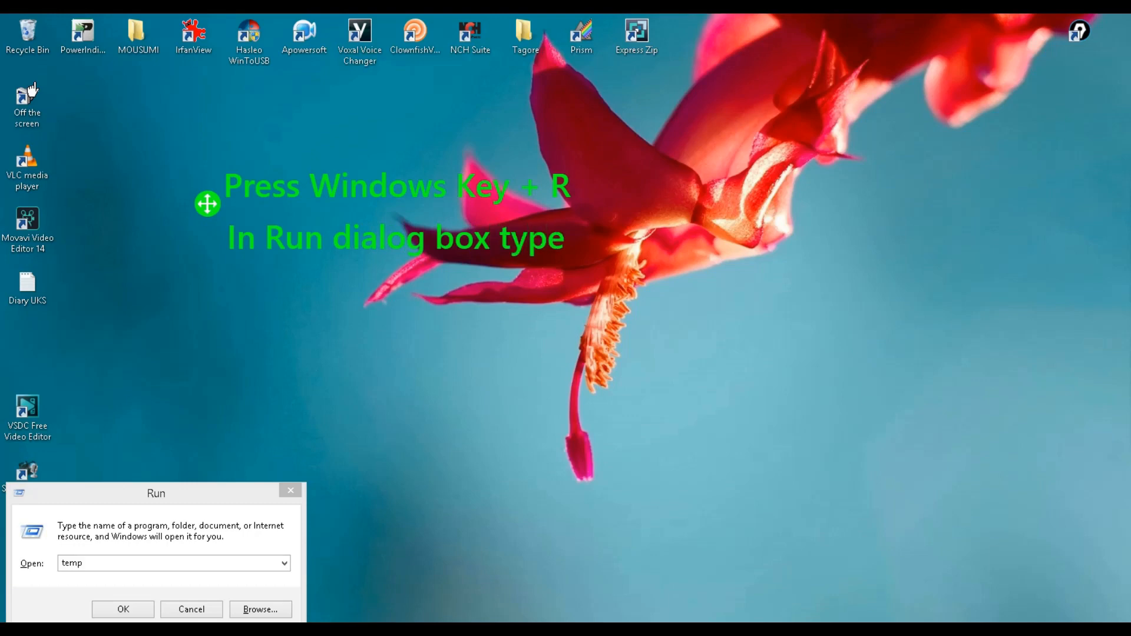
{"action": "type", "text": "temp and press"}
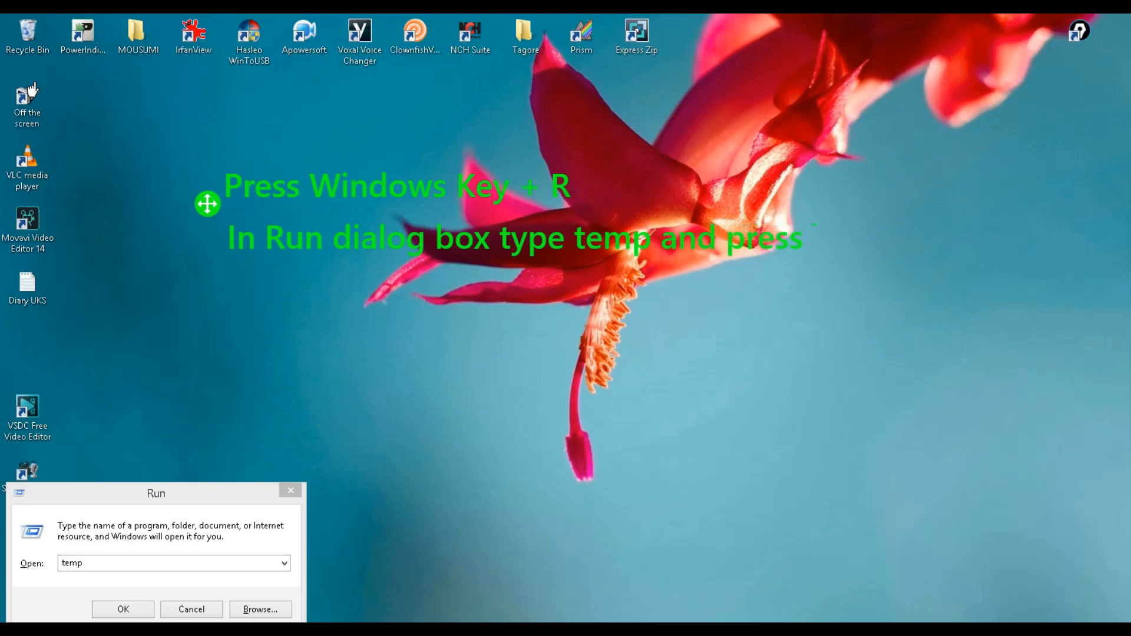
{"action": "type", "text": " enter"}
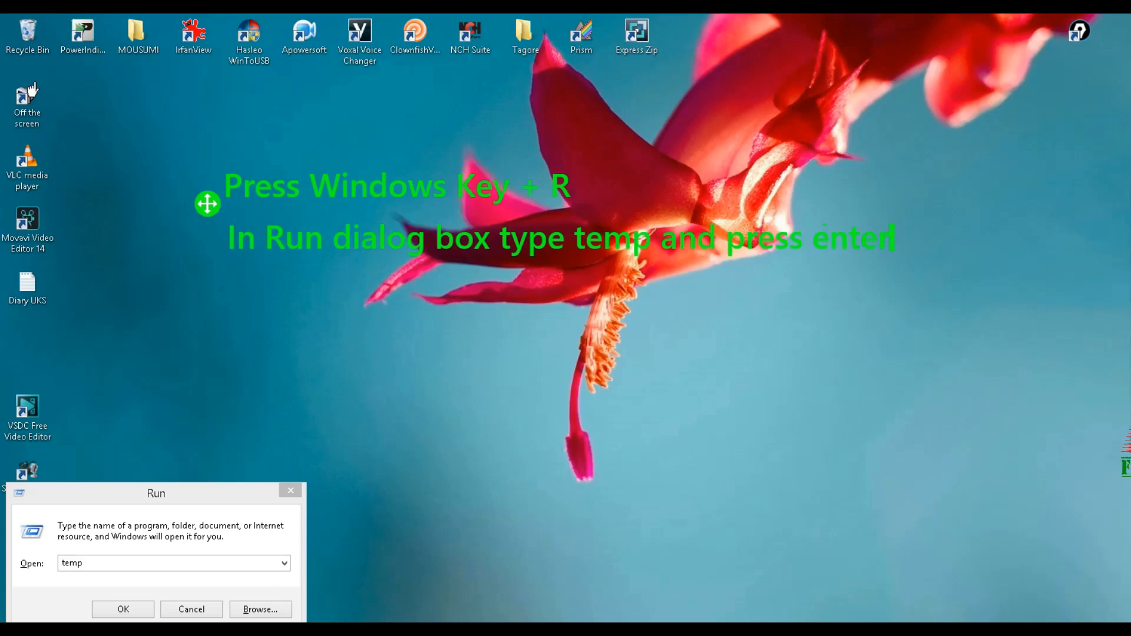
{"action": "left_click", "coordinate": [1046, 333]}
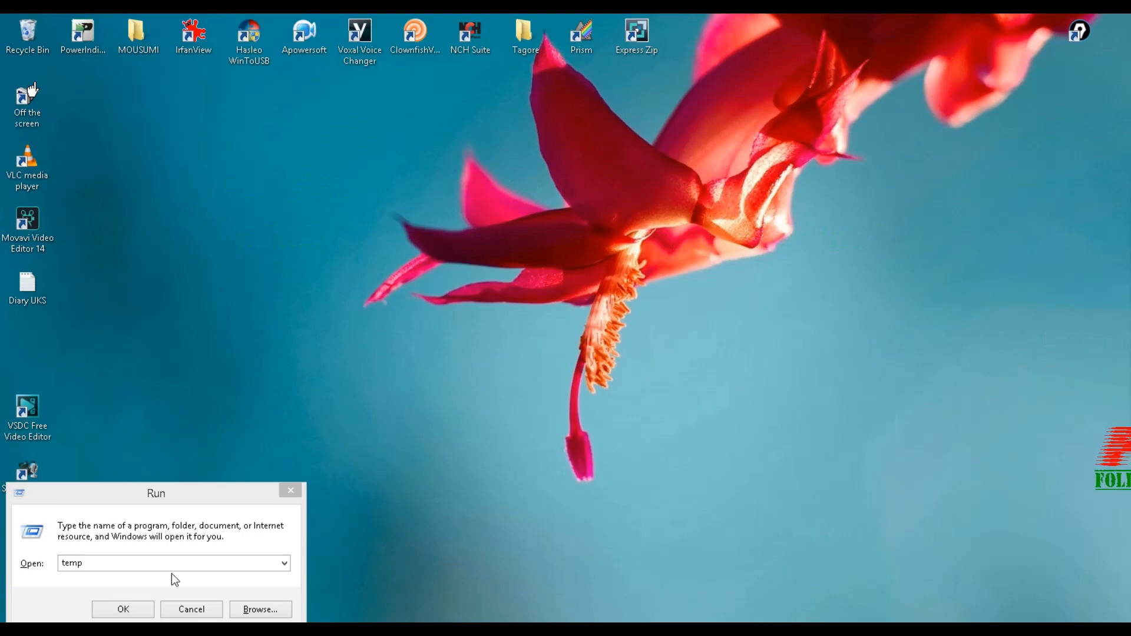
Run the temp command to open the Windows Temp folder and delete all files and folders in it.
{"action": "left_click", "coordinate": [124, 612]}
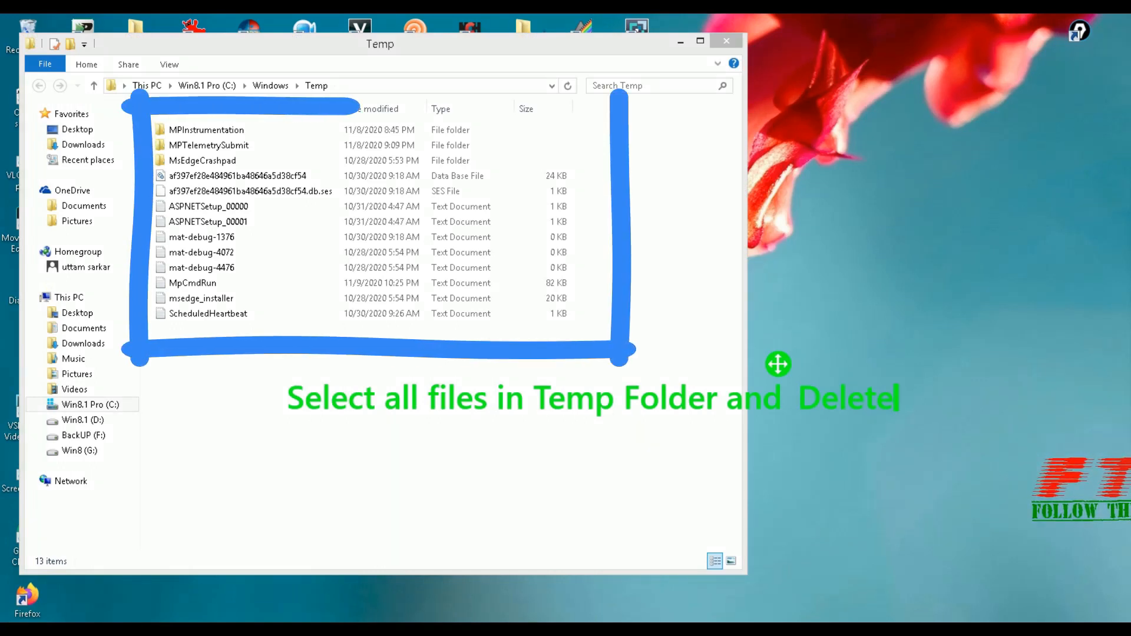
{"action": "key", "text": "Escape"}
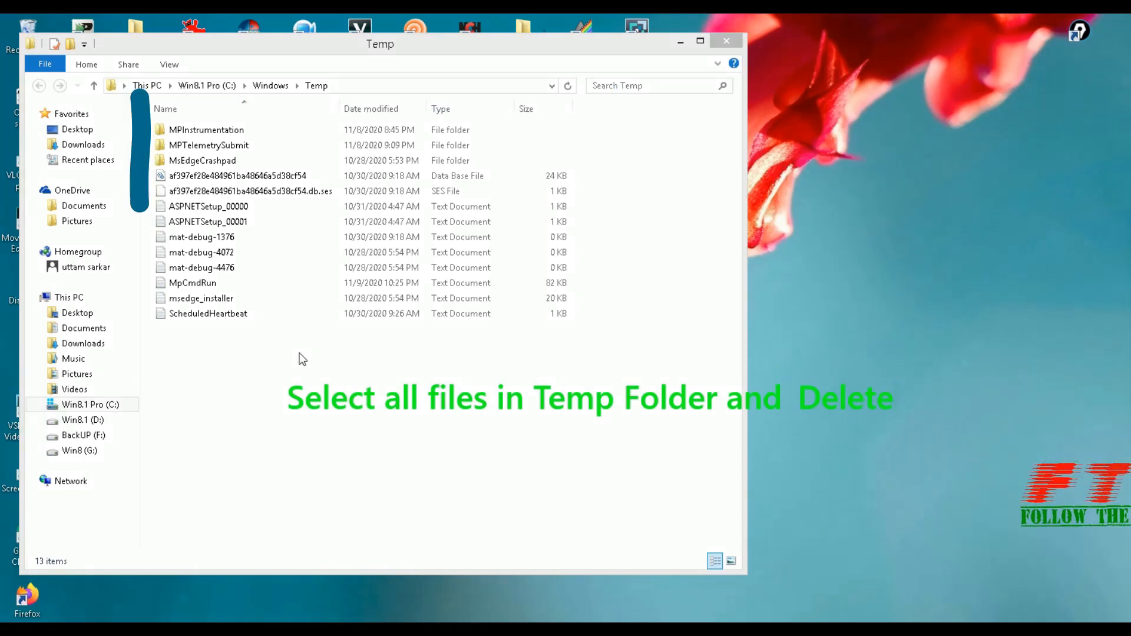
{"action": "left_click", "coordinate": [272, 329]}
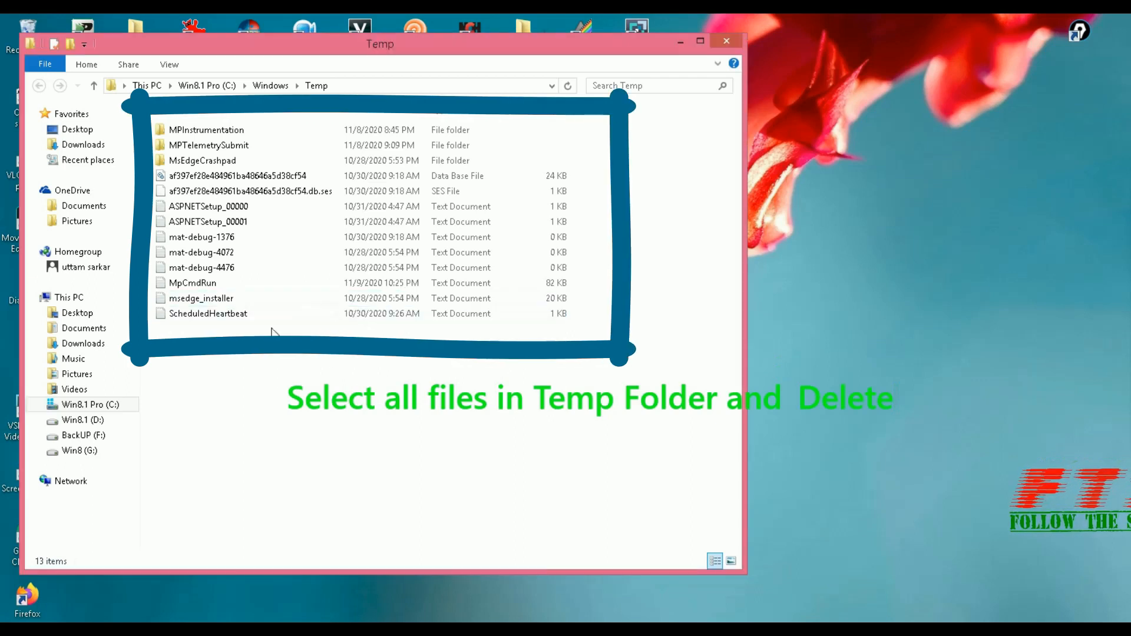
{"action": "key", "text": "ctrl+a"}
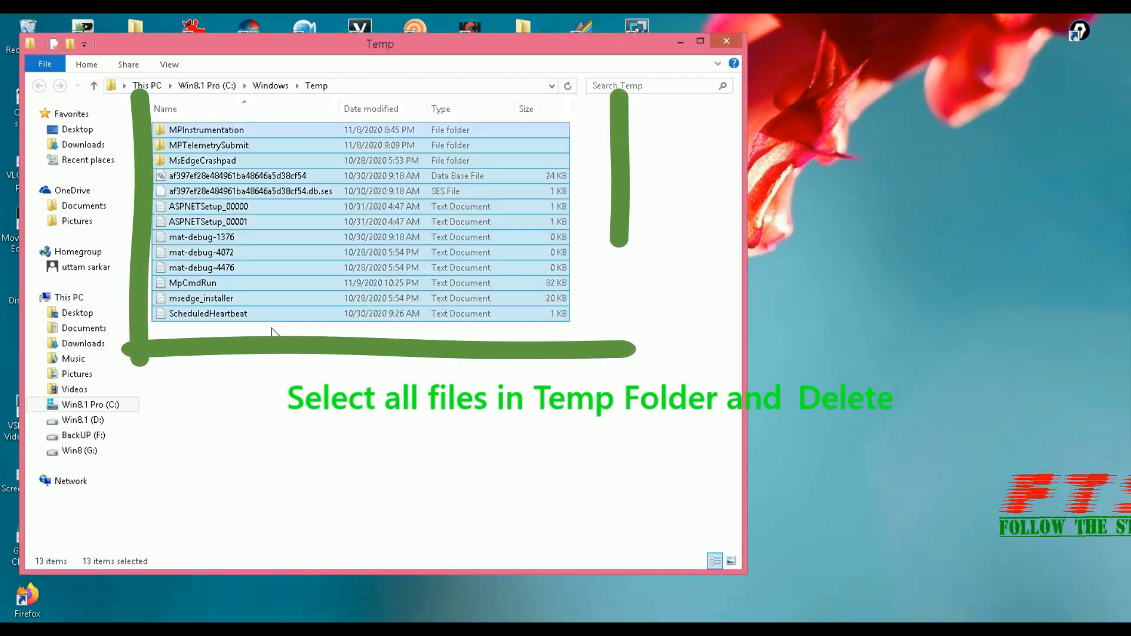
{"action": "right_click", "coordinate": [208, 129]}
{"action": "left_click", "coordinate": [256, 316]}
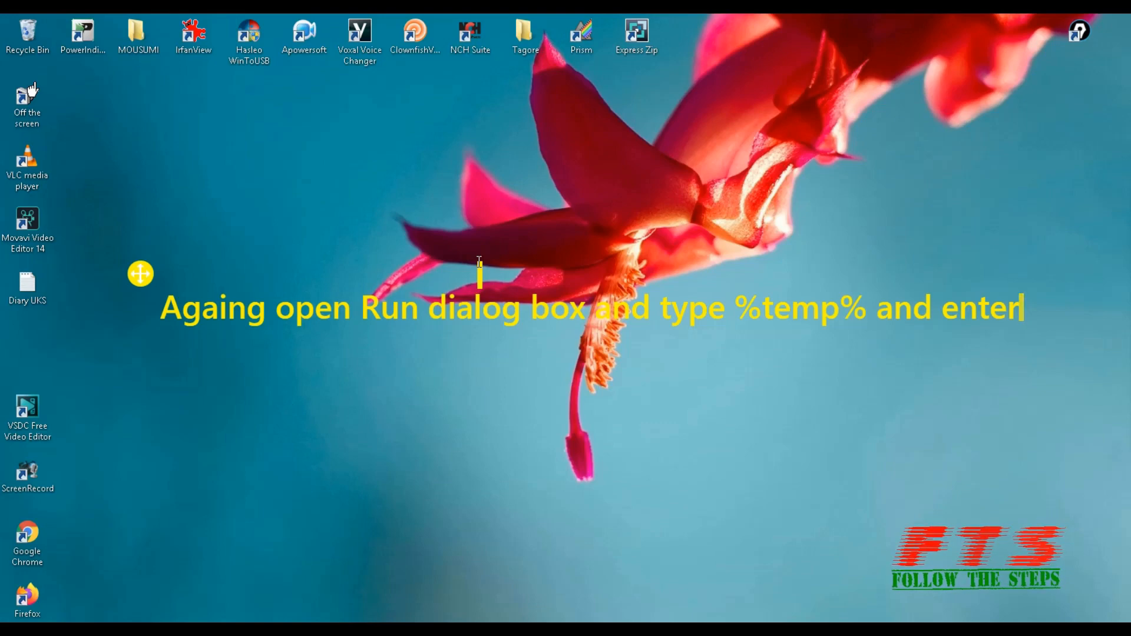
Open the user profile's local Temp folder by running %temp% from the Run dialog.
{"action": "key", "text": "super+r"}
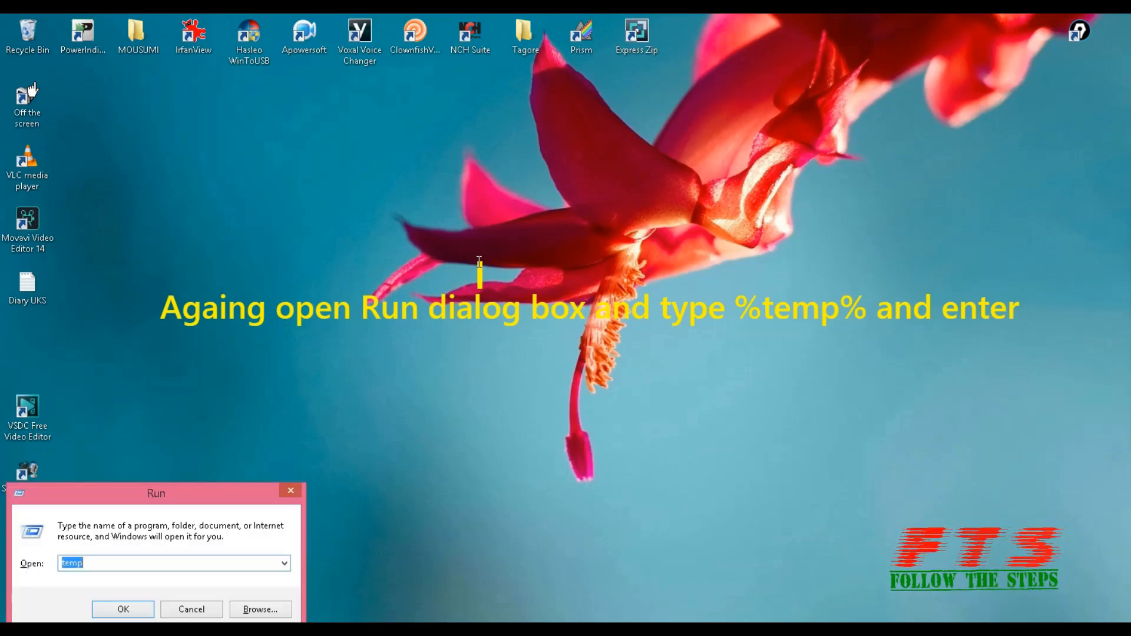
{"action": "key", "text": "End"}
{"action": "type", "text": "%"}
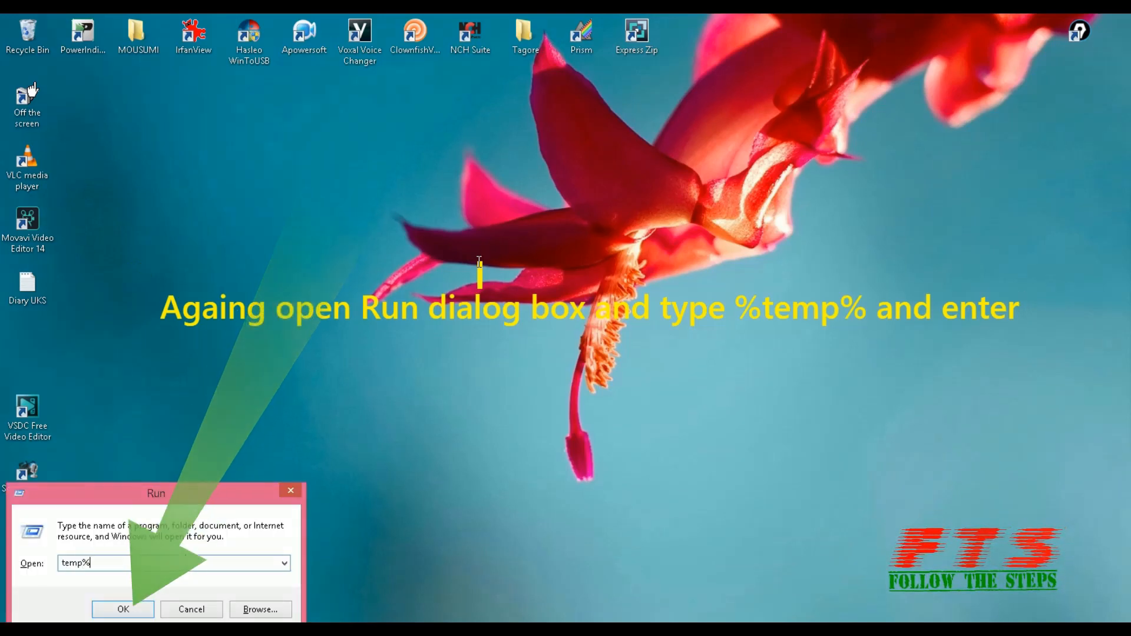
{"action": "type", "text": "%"}
{"action": "key", "text": "Return"}
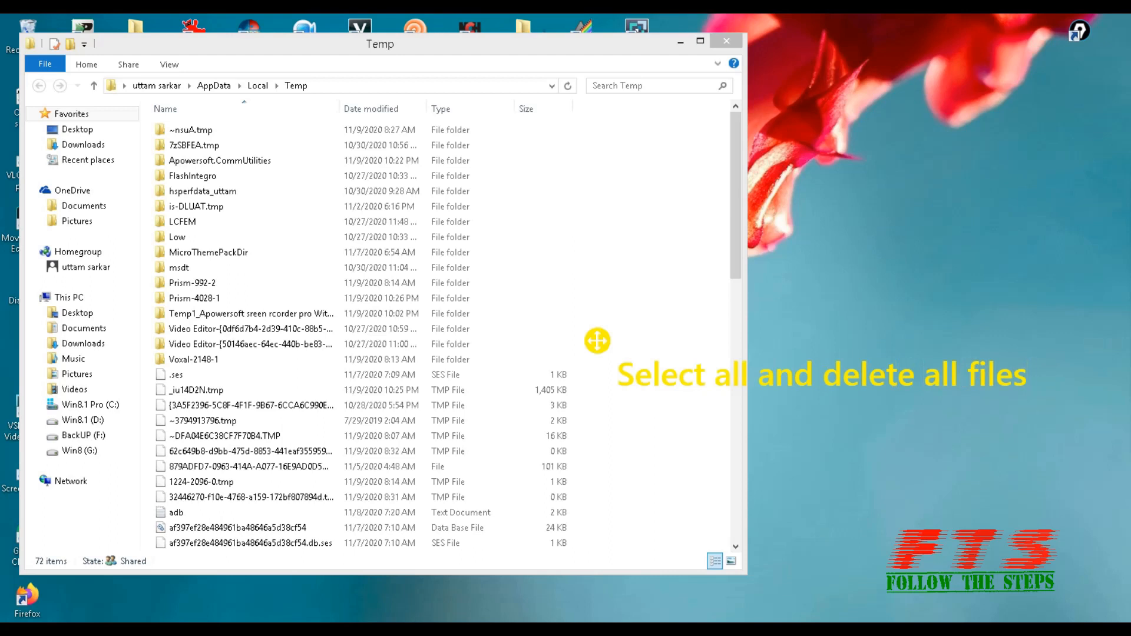
Delete all files and folders in the user profile's Temp folder, skipping the file that is in use.
{"action": "left_click", "coordinate": [373, 181]}
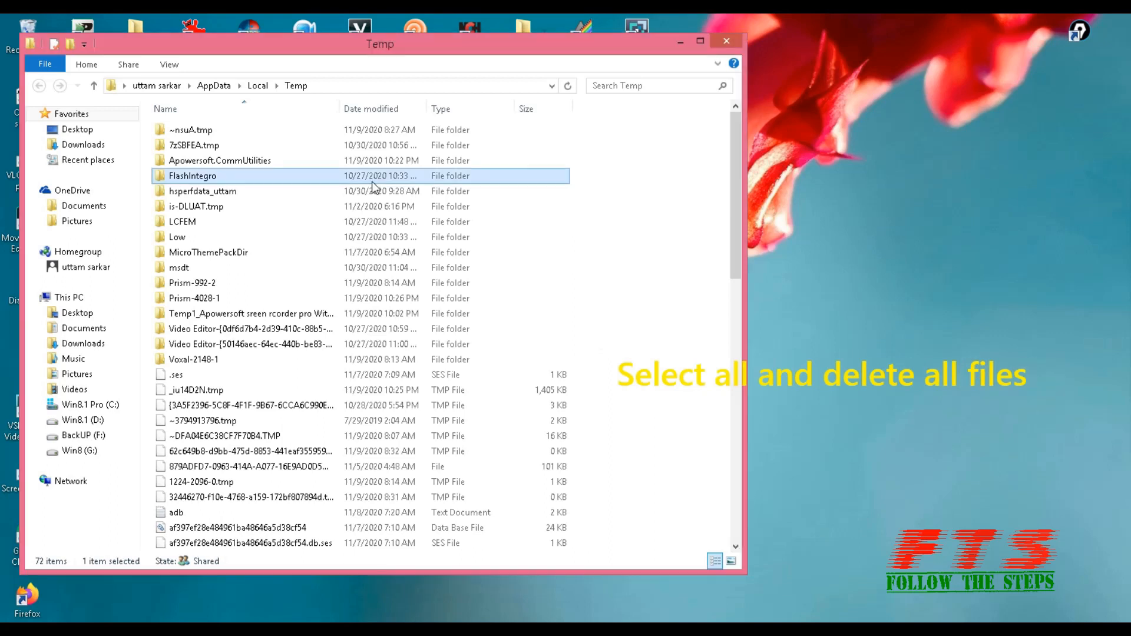
{"action": "key", "text": "ctrl+a"}
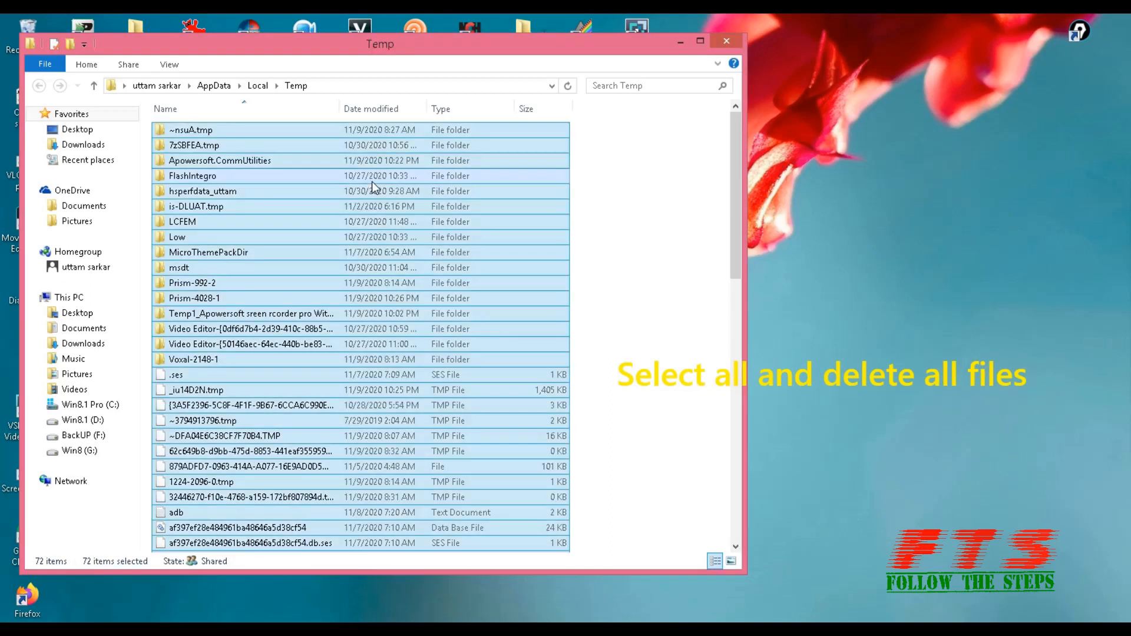
{"action": "right_click", "coordinate": [361, 134]}
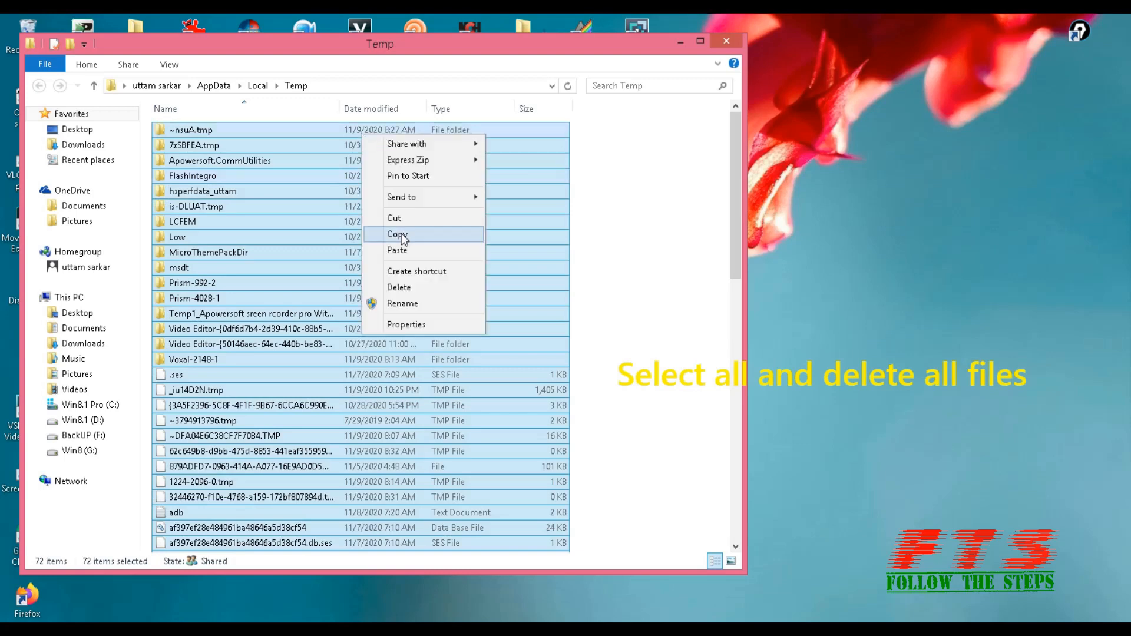
{"action": "left_click", "coordinate": [399, 286]}
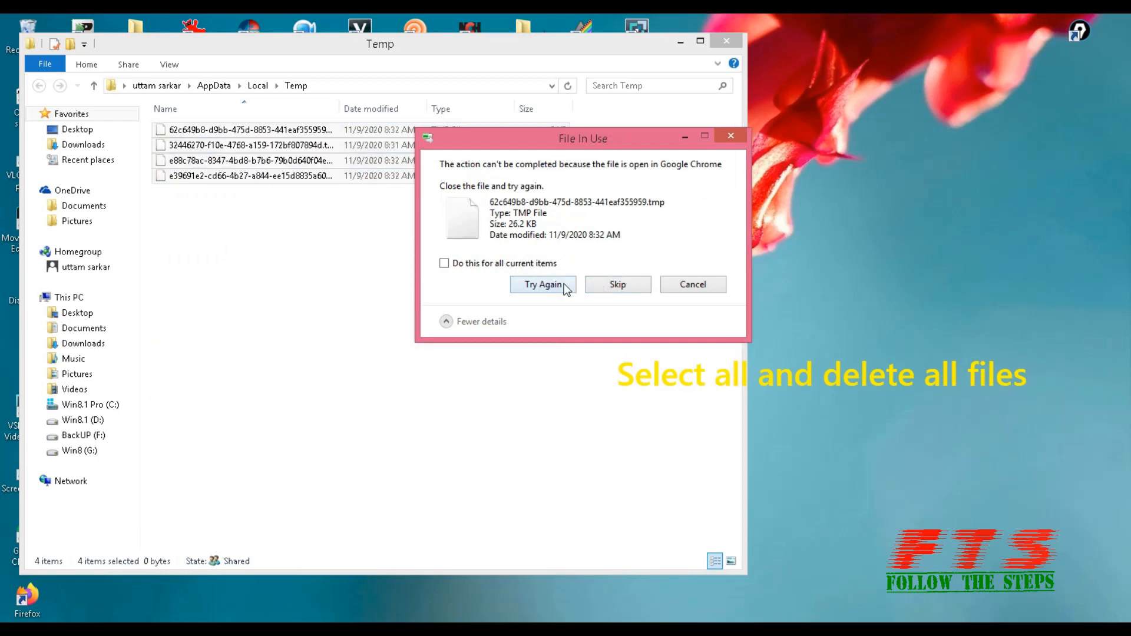
{"action": "left_click", "coordinate": [623, 287]}
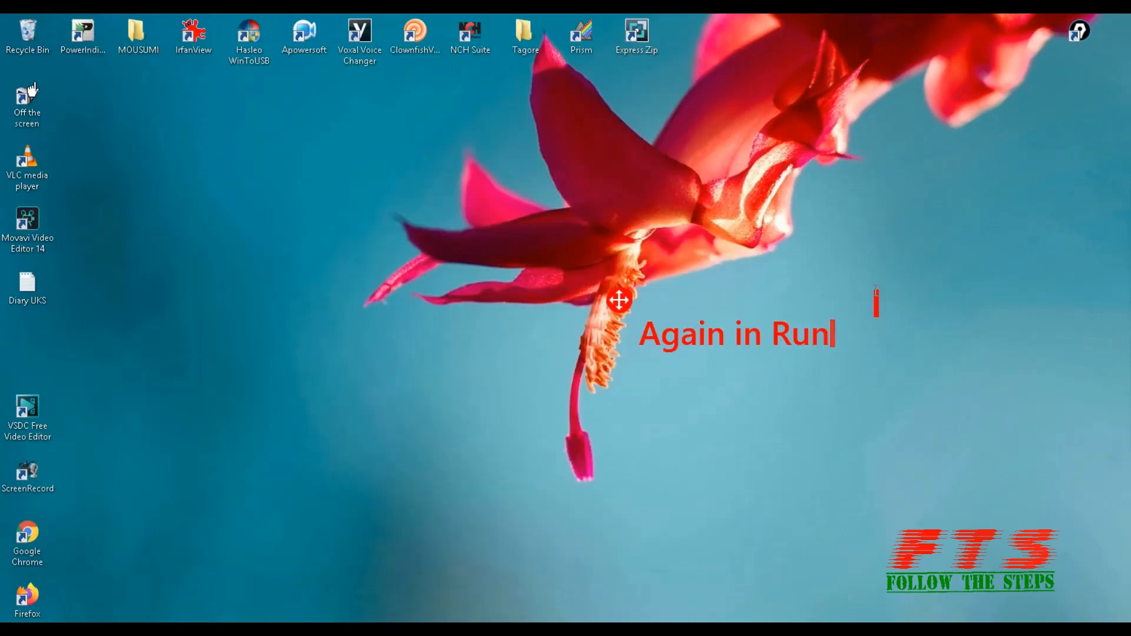
{"action": "type", "text": "box"}
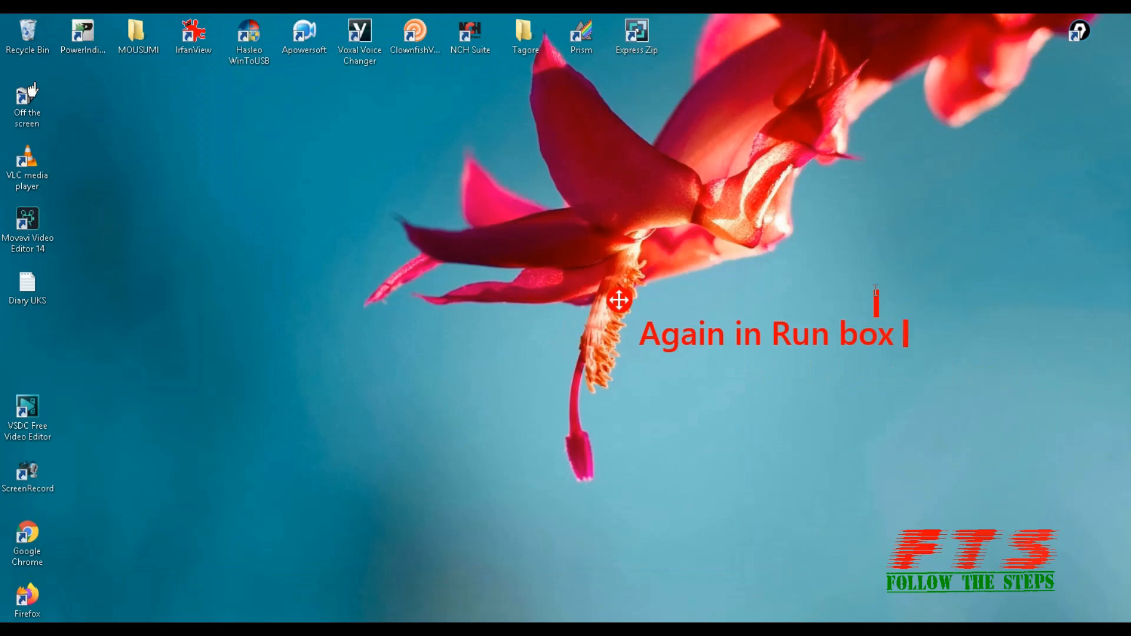
{"action": "key", "text": "Return"}
{"action": "type", "text": "type "}
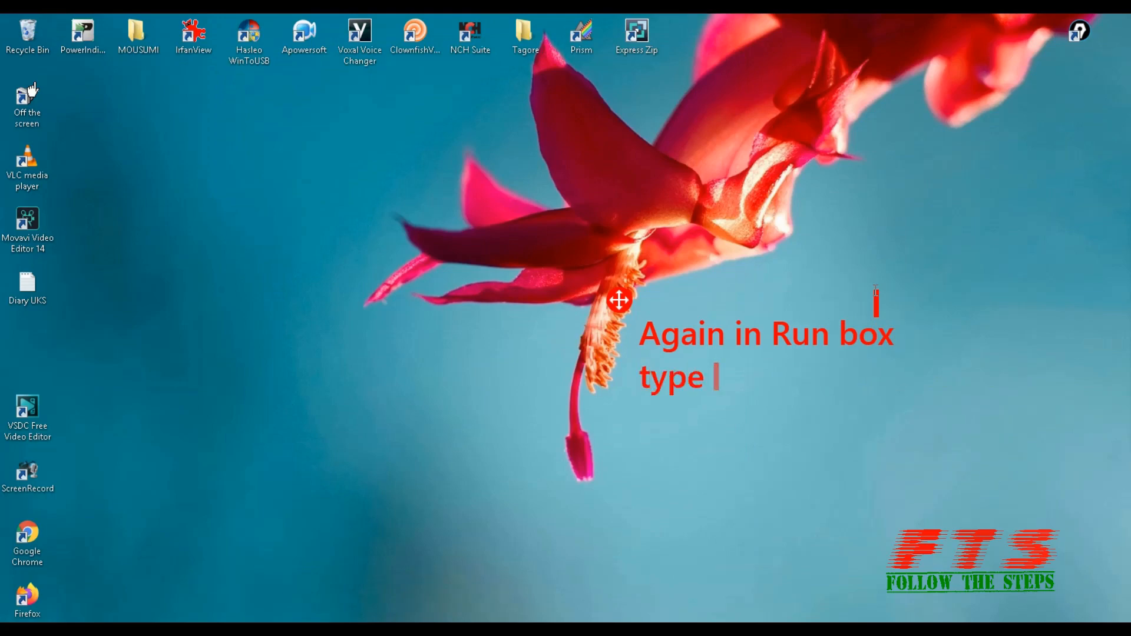
{"action": "type", "text": "prefetch"}
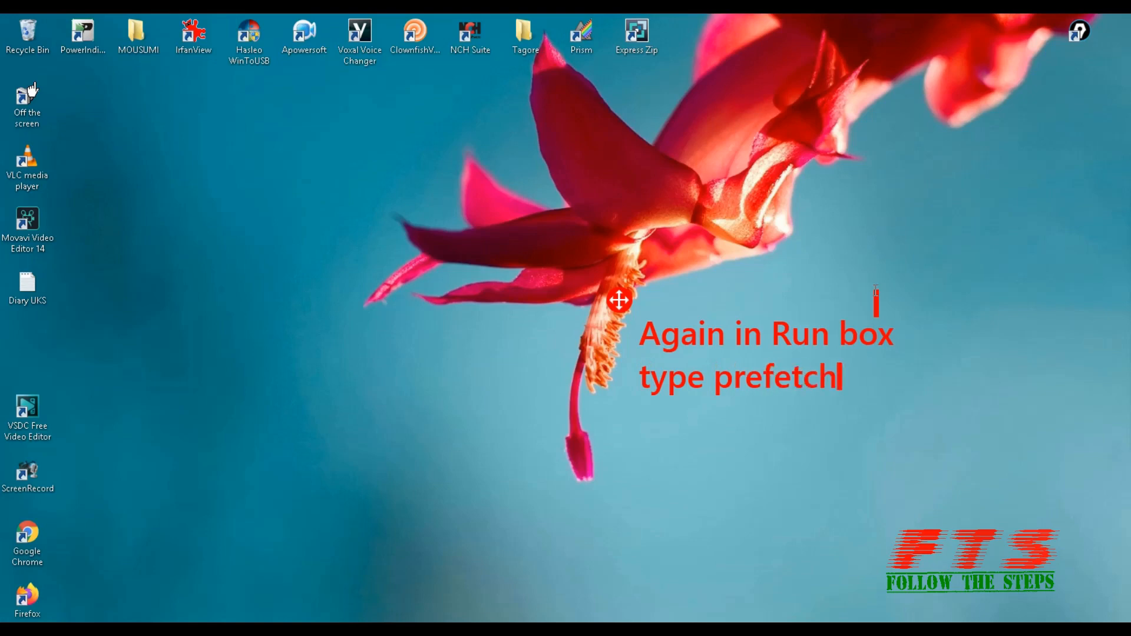
{"action": "type", "text": " and enter"}
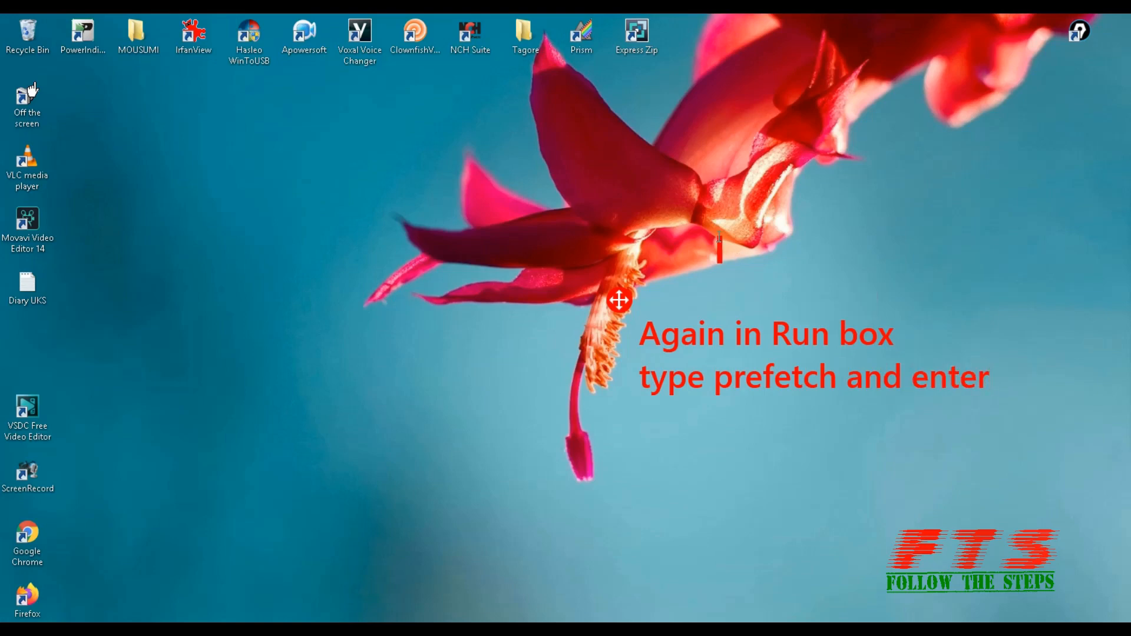
Open the Windows Prefetch folder by running prefetch from the Run dialog and grant permanent access to it.
{"action": "key", "text": "super+r"}
{"action": "type", "text": "prefetch"}
{"action": "key", "text": "Return"}
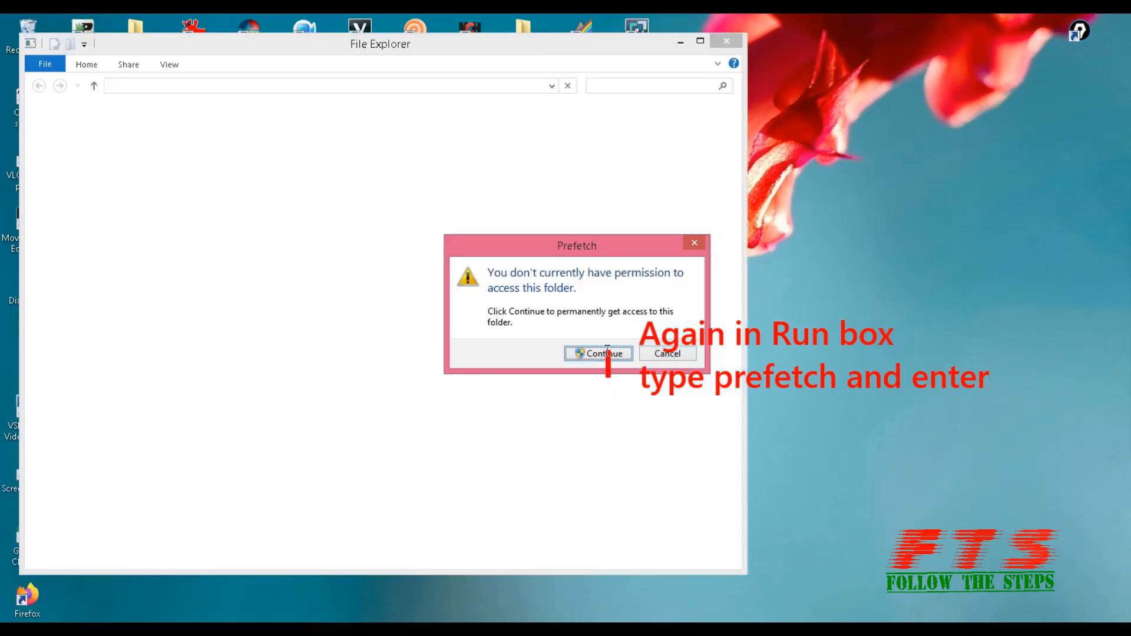
{"action": "left_click", "coordinate": [607, 353]}
{"action": "left_click", "coordinate": [598, 354]}
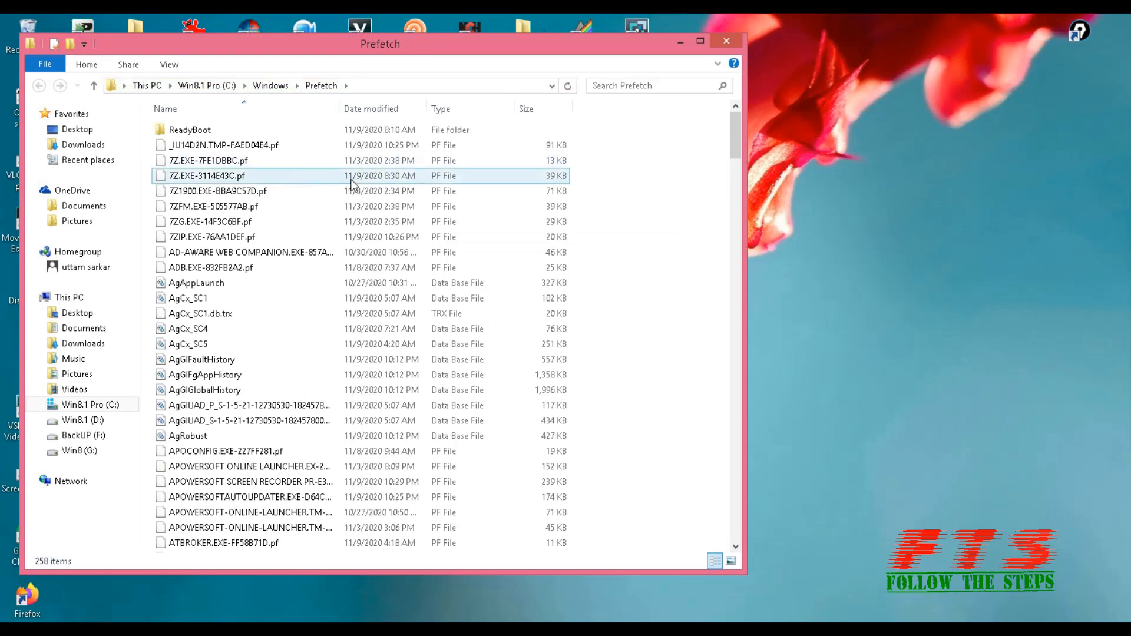
Delete all files and folders in the Prefetch folder and close its window.
{"action": "key", "text": "ctrl+a"}
{"action": "right_click", "coordinate": [414, 128]}
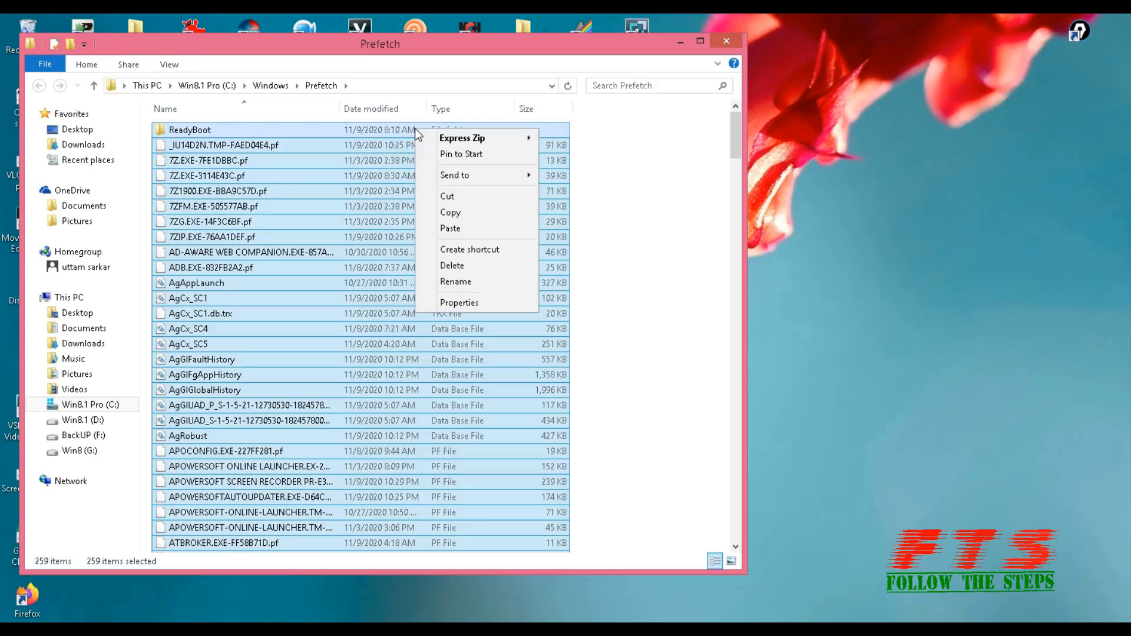
{"action": "left_click", "coordinate": [457, 266]}
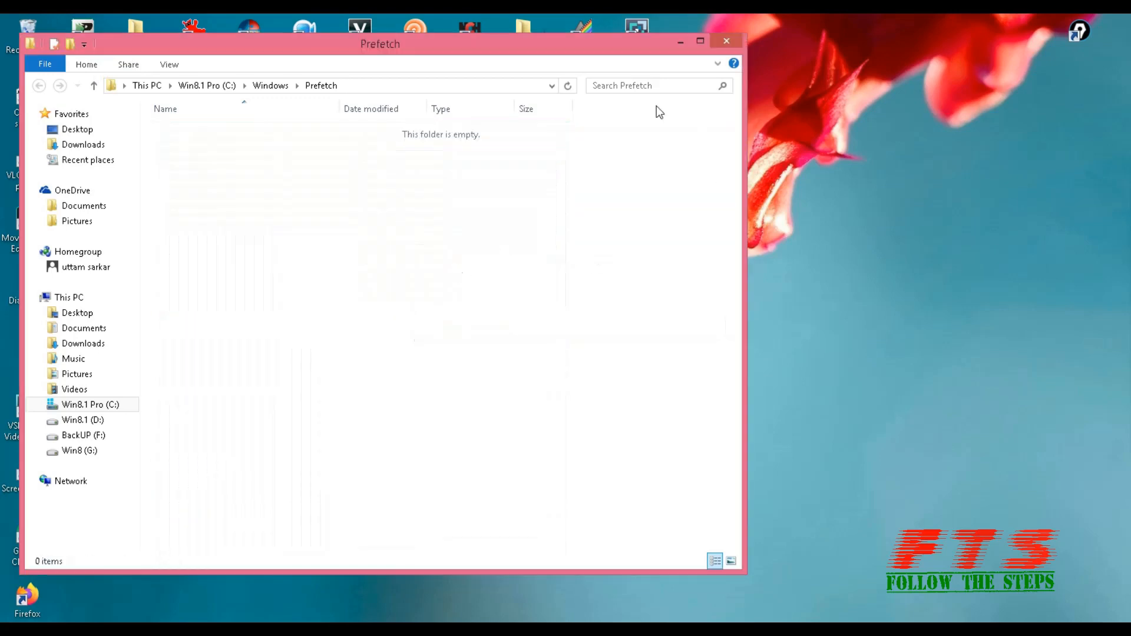
{"action": "left_click", "coordinate": [727, 41]}
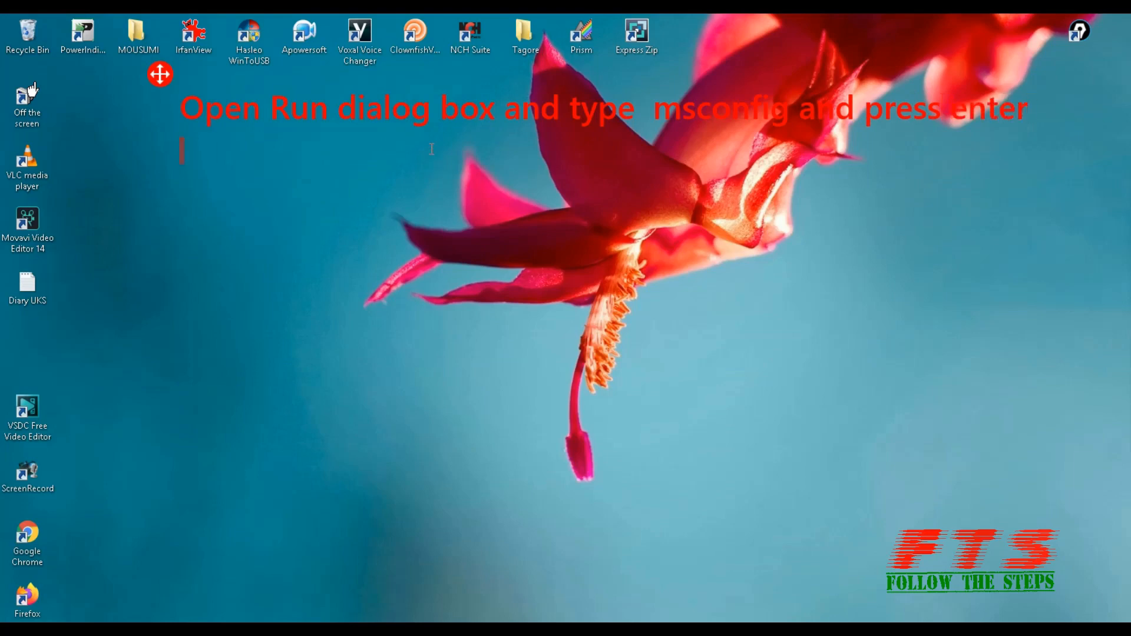
Open System Configuration by running msconfig from the Run dialog and show its boot settings.
{"action": "key", "text": "super+r"}
{"action": "type", "text": "msconfig"}
{"action": "key", "text": "Return"}
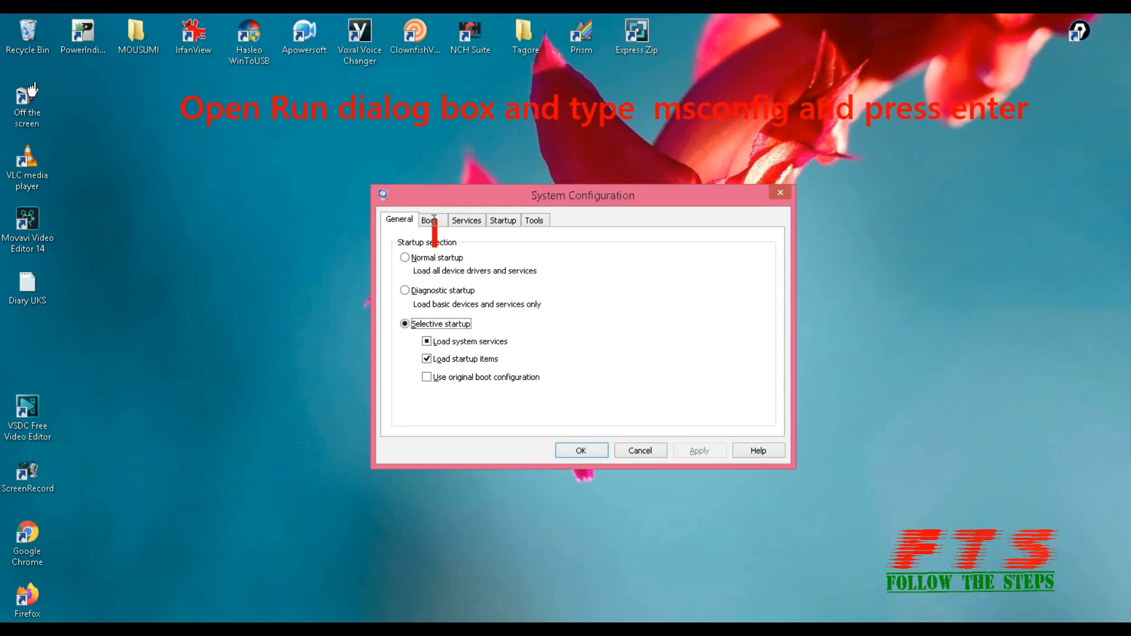
{"action": "left_click", "coordinate": [718, 140]}
{"action": "left_click", "coordinate": [434, 223]}
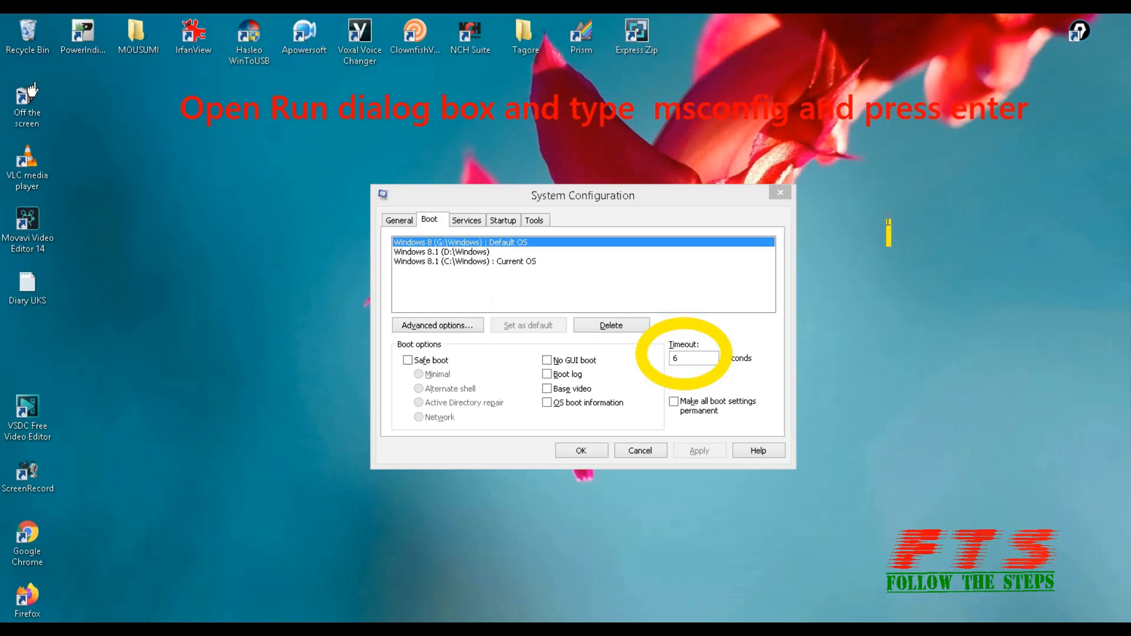
{"action": "type", "text": "Wri"}
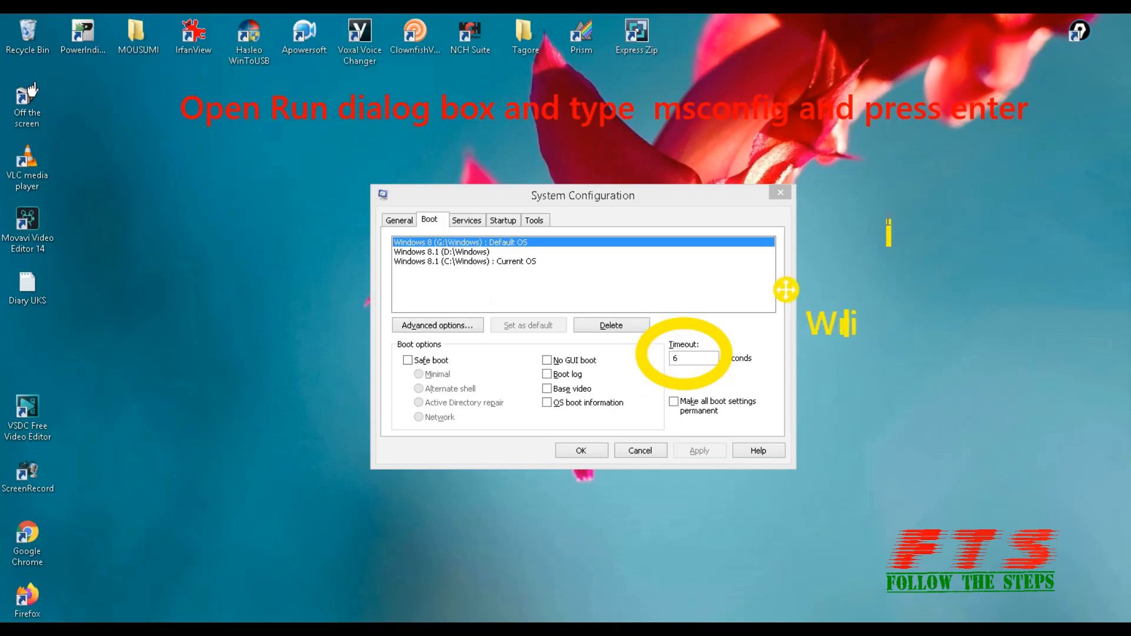
{"action": "type", "text": "te down"}
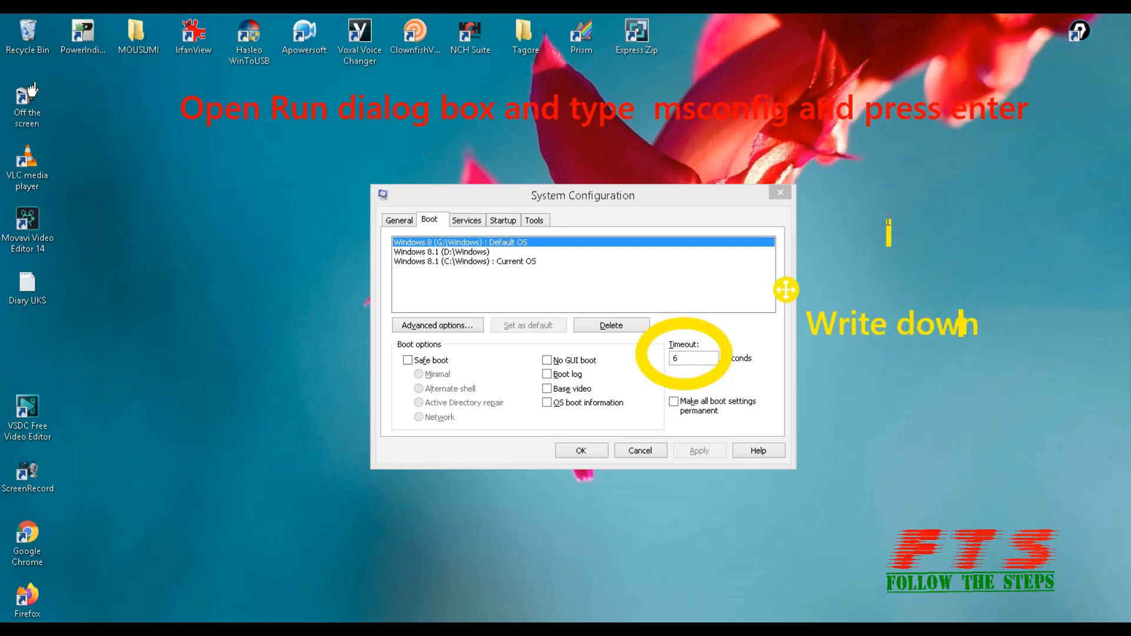
{"action": "type", "text": " timeout"}
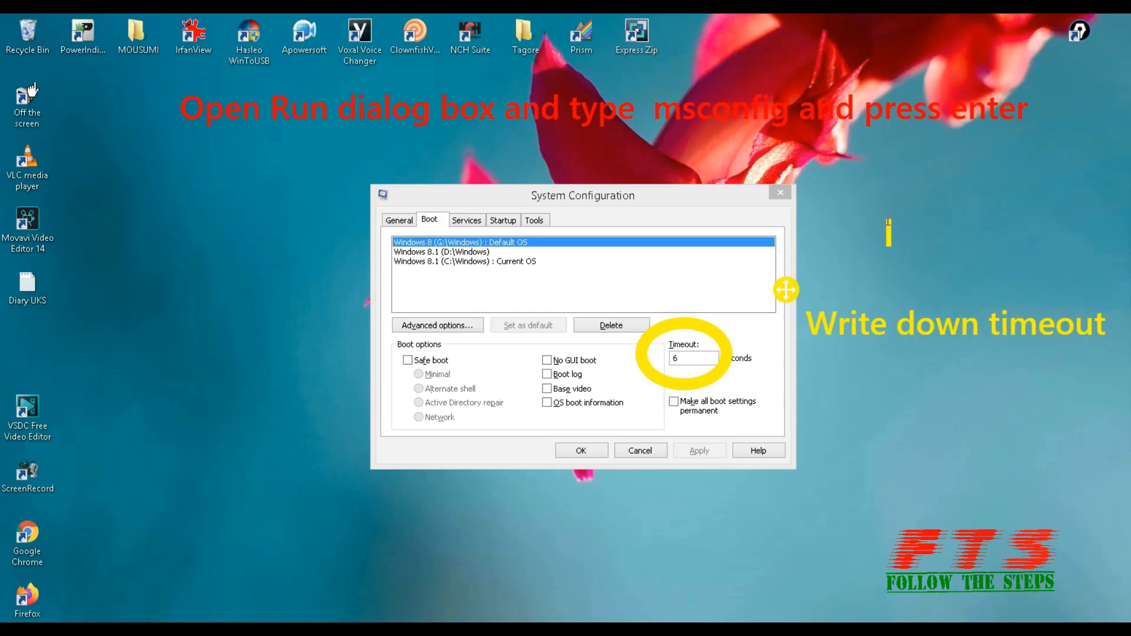
{"action": "key", "text": "Return"}
{"action": "type", "text": "second to 6 or 5"}
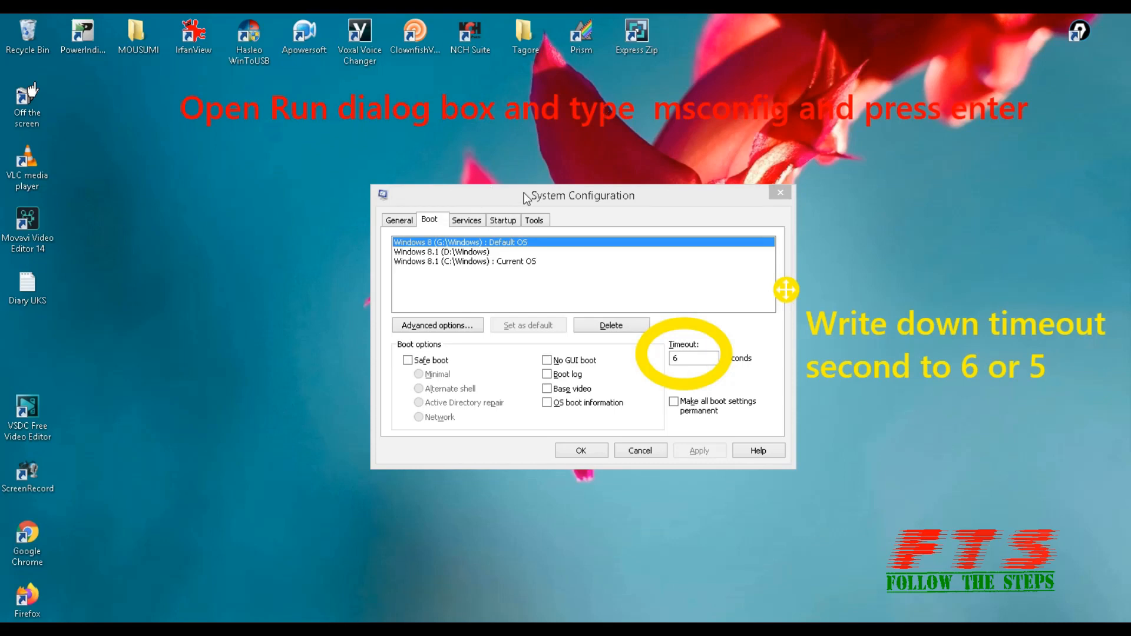
{"action": "key", "text": "Escape"}
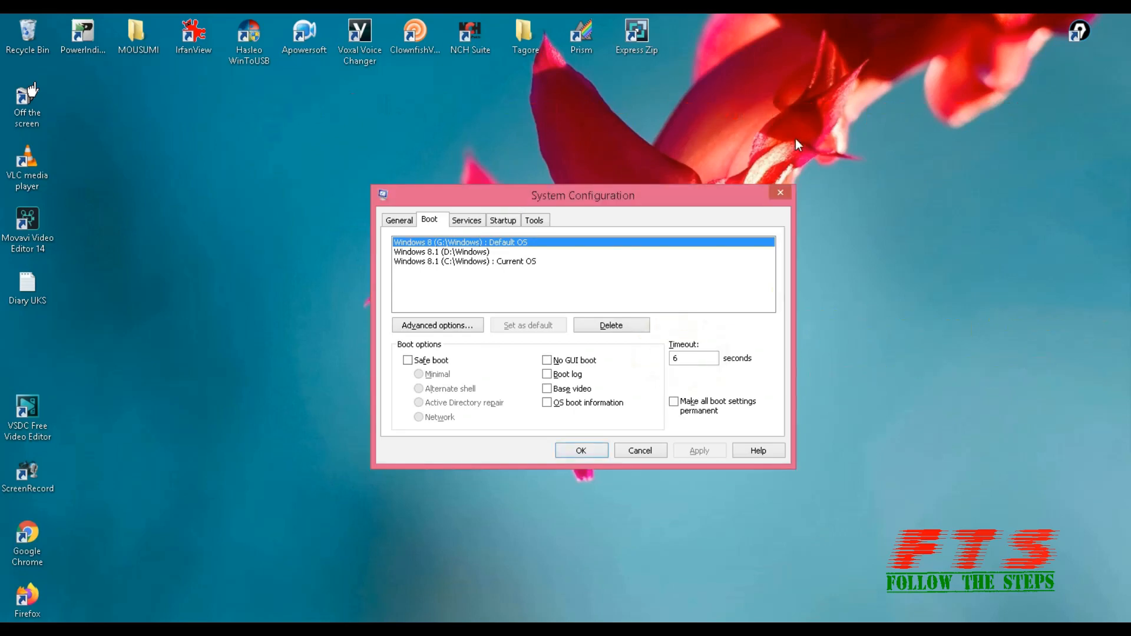
Show the list of services in System Configuration and move the dialog toward the desktop's upper-left area.
{"action": "left_click", "coordinate": [467, 220]}
{"action": "left_click_drag", "start_coordinate": [504, 192], "coordinate": [264, 116]}
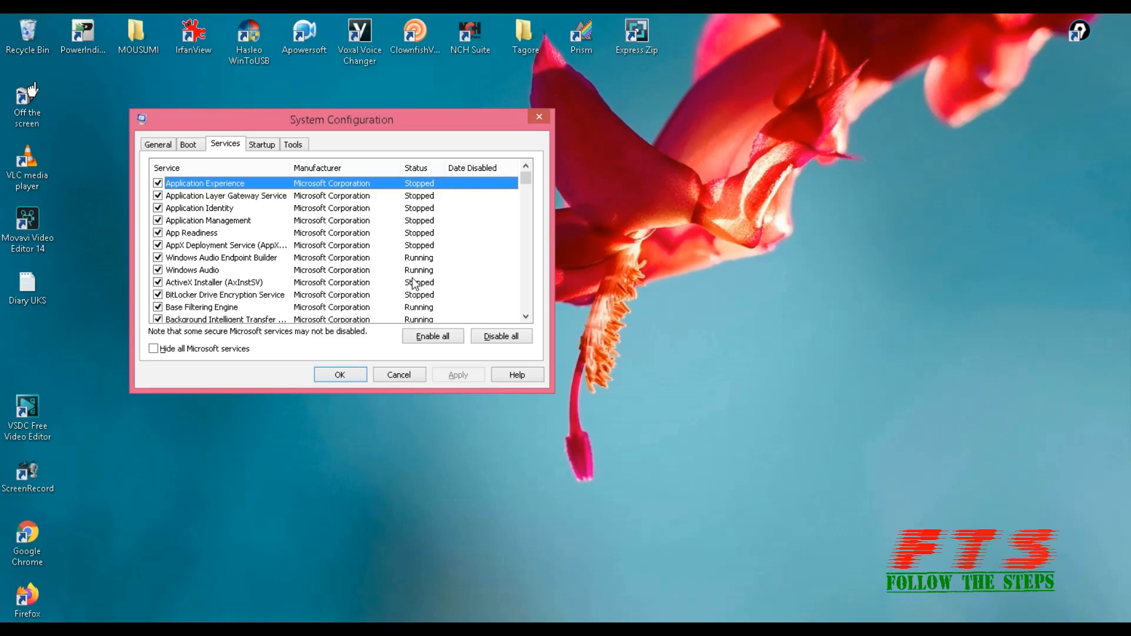
{"action": "left_click", "coordinate": [565, 317]}
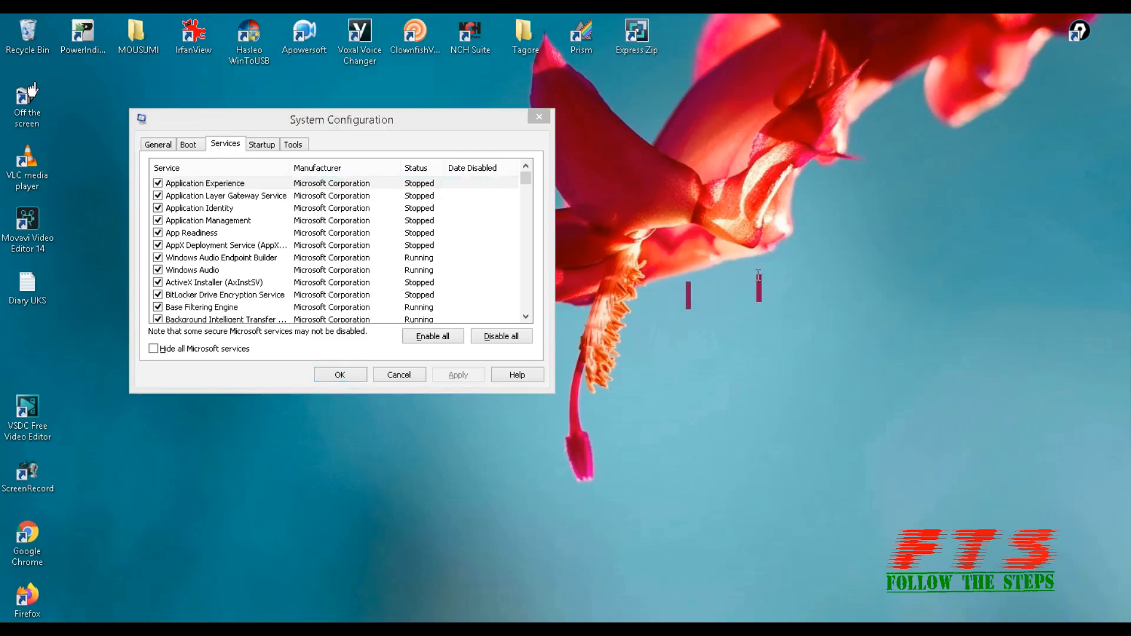
{"action": "type", "text": "Uncheck all the"}
{"action": "key", "text": "Return"}
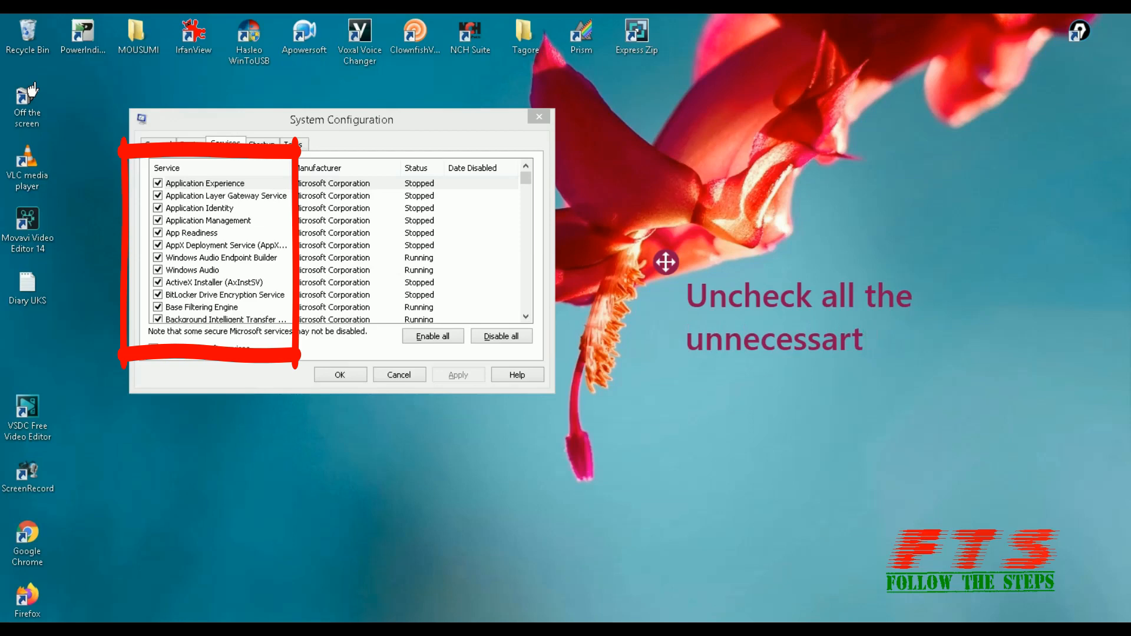
{"action": "key", "text": "BackSpace"}
{"action": "key", "text": "BackSpace"}
{"action": "key", "text": "BackSpace"}
{"action": "key", "text": "BackSpace"}
{"action": "key", "text": "BackSpace"}
{"action": "key", "text": "BackSpace"}
{"action": "key", "text": "BackSpace"}
{"action": "key", "text": "BackSpace"}
{"action": "key", "text": "BackSpace"}
{"action": "key", "text": "BackSpace"}
{"action": "key", "text": "BackSpace"}
{"action": "key", "text": "BackSpace"}
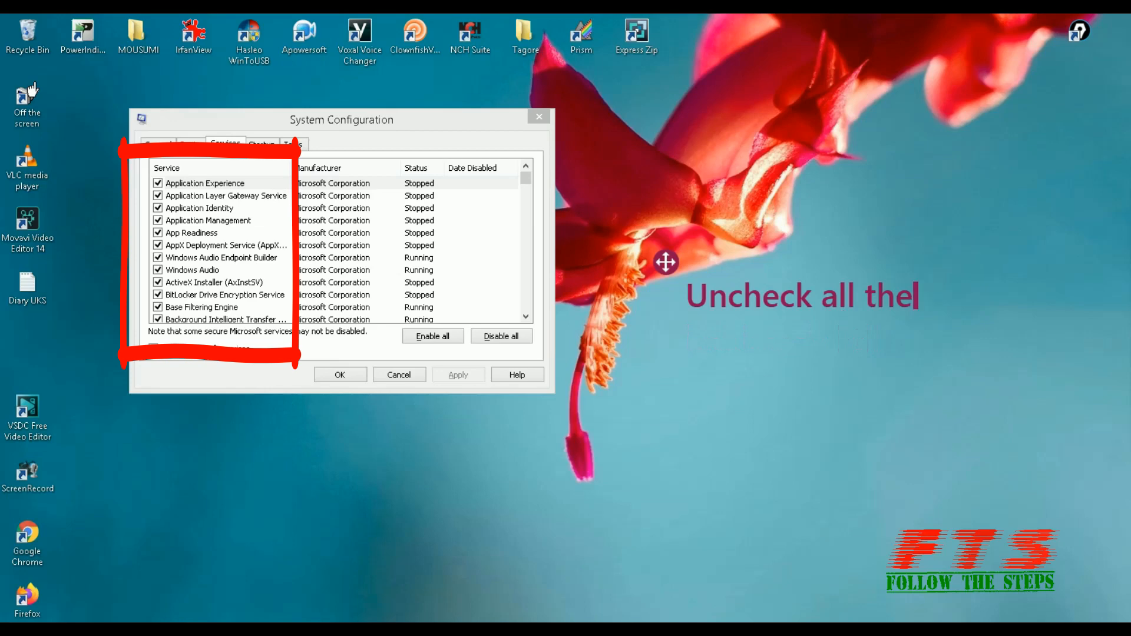
{"action": "type", "text": "un"}
{"action": "key", "text": "BackSpace"}
{"action": "key", "text": "BackSpace"}
{"action": "key", "text": "Return"}
{"action": "type", "text": "unwanted entries"}
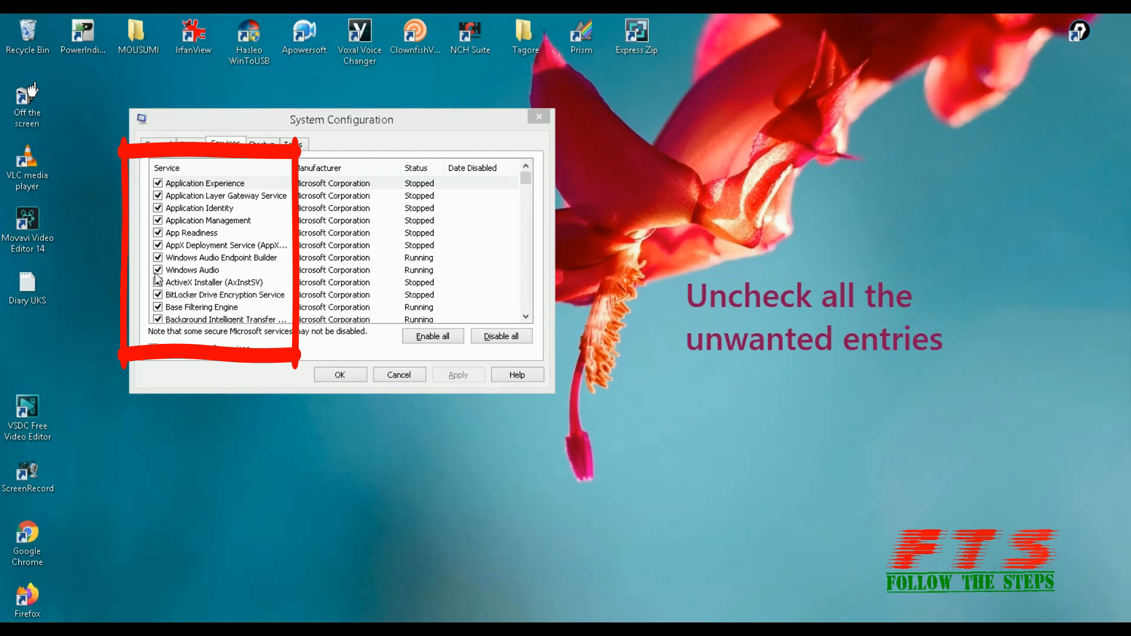
Disable the Bluetooth Handsfree Service and Bluetooth Support Service in the services list.
{"action": "left_click", "coordinate": [526, 317]}
{"action": "left_click", "coordinate": [526, 317]}
{"action": "left_click", "coordinate": [525, 317]}
{"action": "left_click", "coordinate": [525, 317]}
{"action": "left_click", "coordinate": [525, 317]}
{"action": "left_click", "coordinate": [525, 316]}
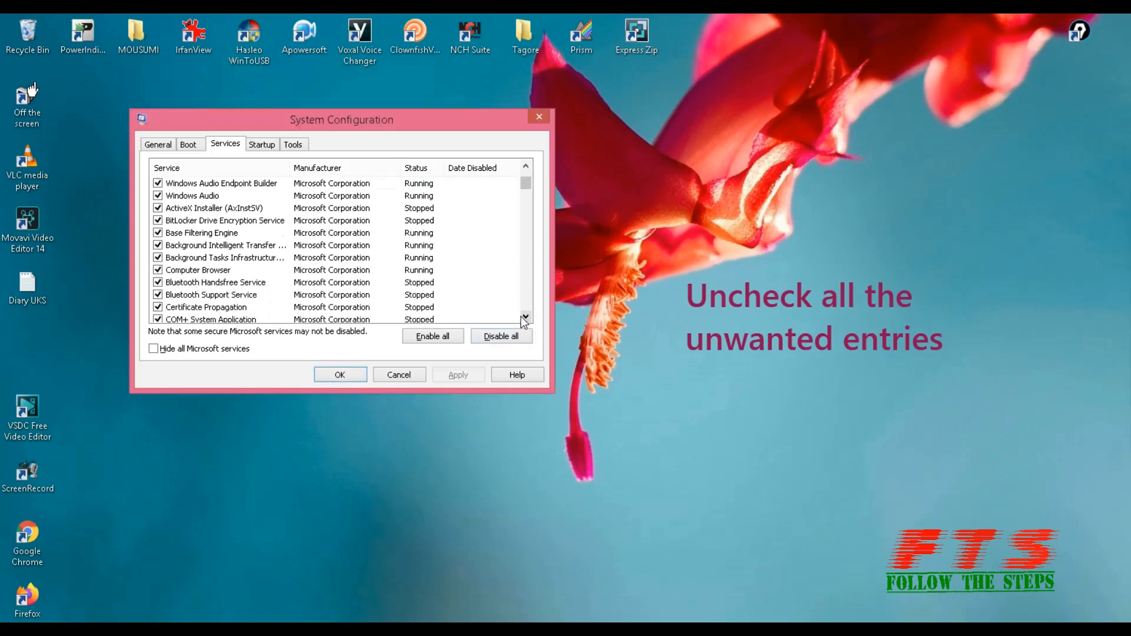
{"action": "left_click", "coordinate": [158, 295]}
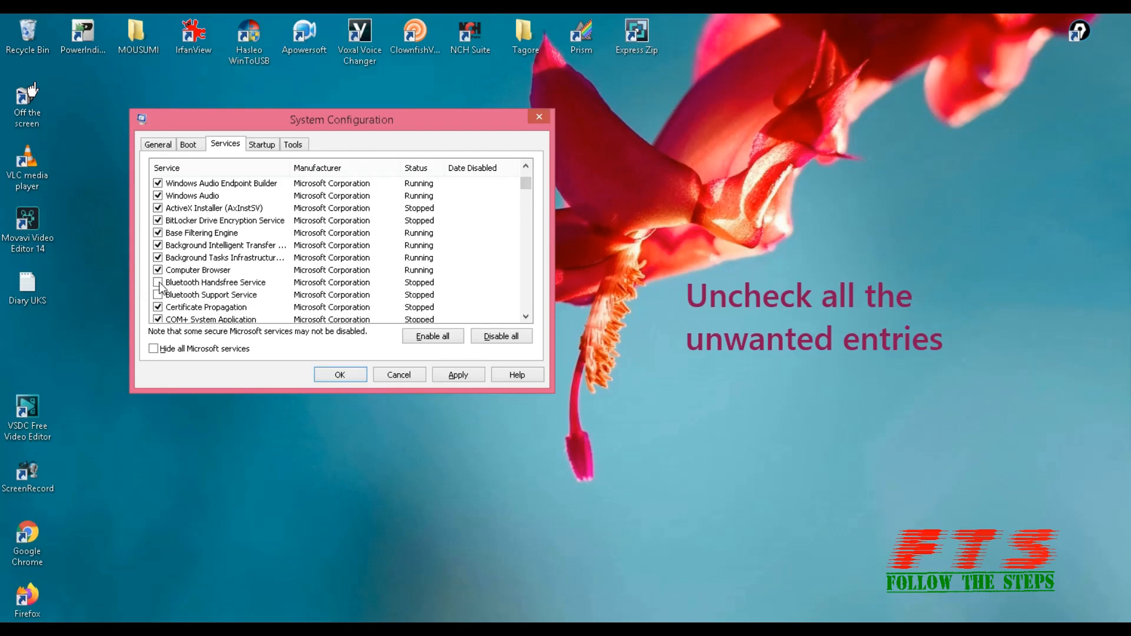
Disable the Fax service in the services list.
{"action": "left_click", "coordinate": [523, 318]}
{"action": "left_click", "coordinate": [523, 316]}
{"action": "left_click", "coordinate": [523, 316]}
{"action": "left_click", "coordinate": [523, 316]}
{"action": "left_click", "coordinate": [523, 315]}
{"action": "left_click", "coordinate": [523, 315]}
{"action": "left_click", "coordinate": [524, 316]}
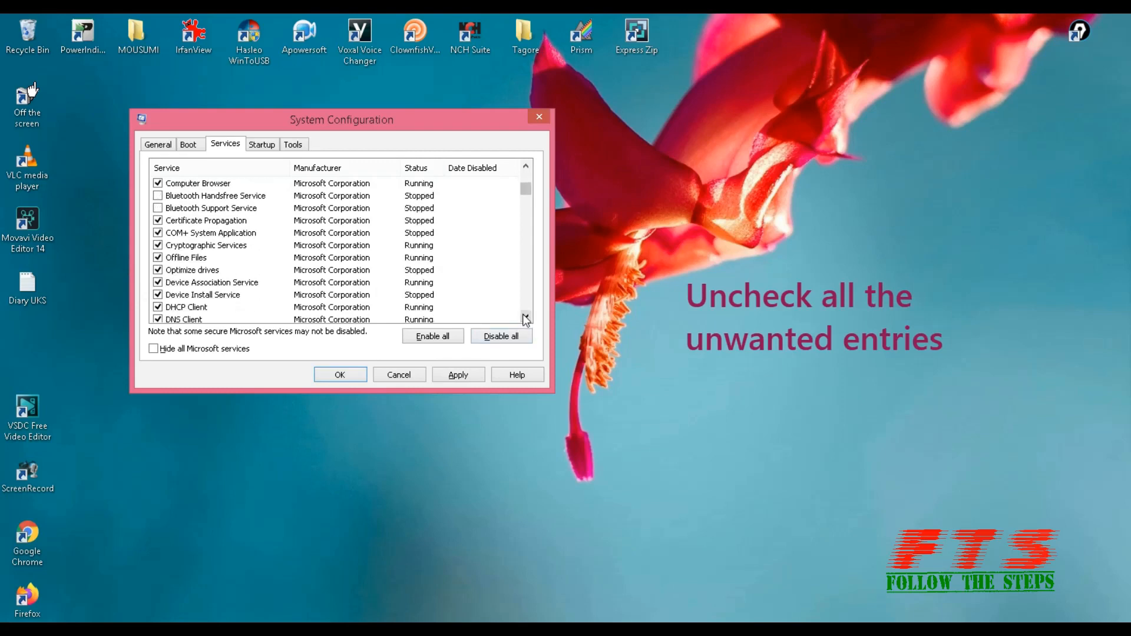
{"action": "left_click", "coordinate": [525, 318]}
{"action": "left_click", "coordinate": [525, 318]}
{"action": "left_click", "coordinate": [526, 318]}
{"action": "left_click", "coordinate": [525, 318]}
{"action": "left_click", "coordinate": [525, 318]}
{"action": "left_click", "coordinate": [525, 318]}
{"action": "left_click", "coordinate": [525, 318]}
{"action": "left_click", "coordinate": [525, 318]}
{"action": "left_click", "coordinate": [526, 318]}
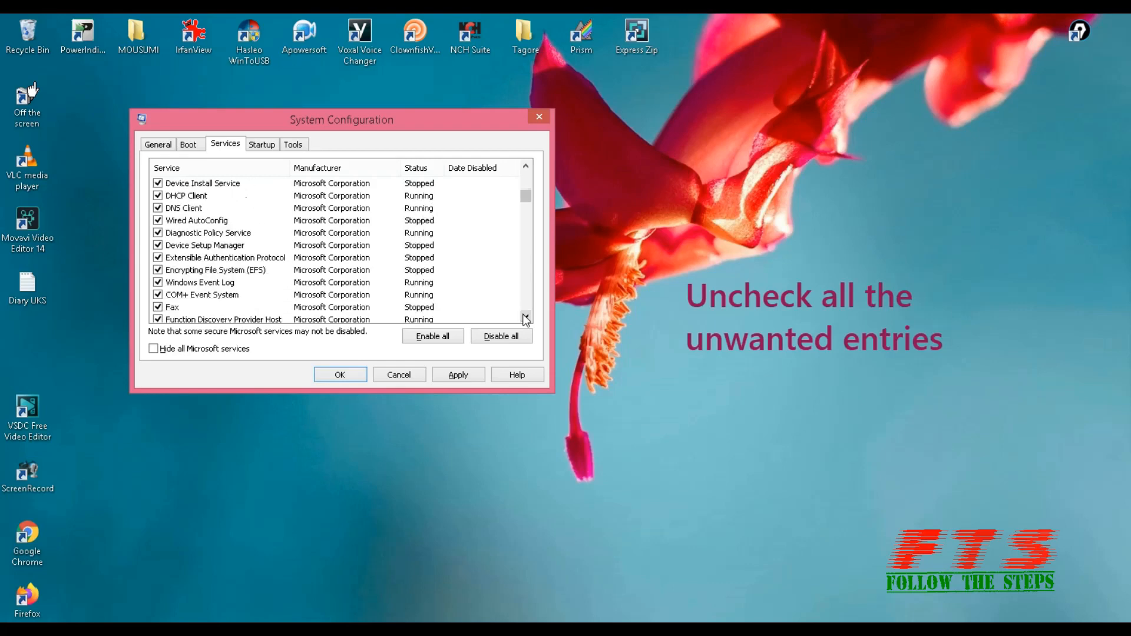
{"action": "left_click", "coordinate": [526, 318]}
{"action": "left_click", "coordinate": [525, 318]}
{"action": "left_click", "coordinate": [526, 318]}
{"action": "left_click", "coordinate": [525, 318]}
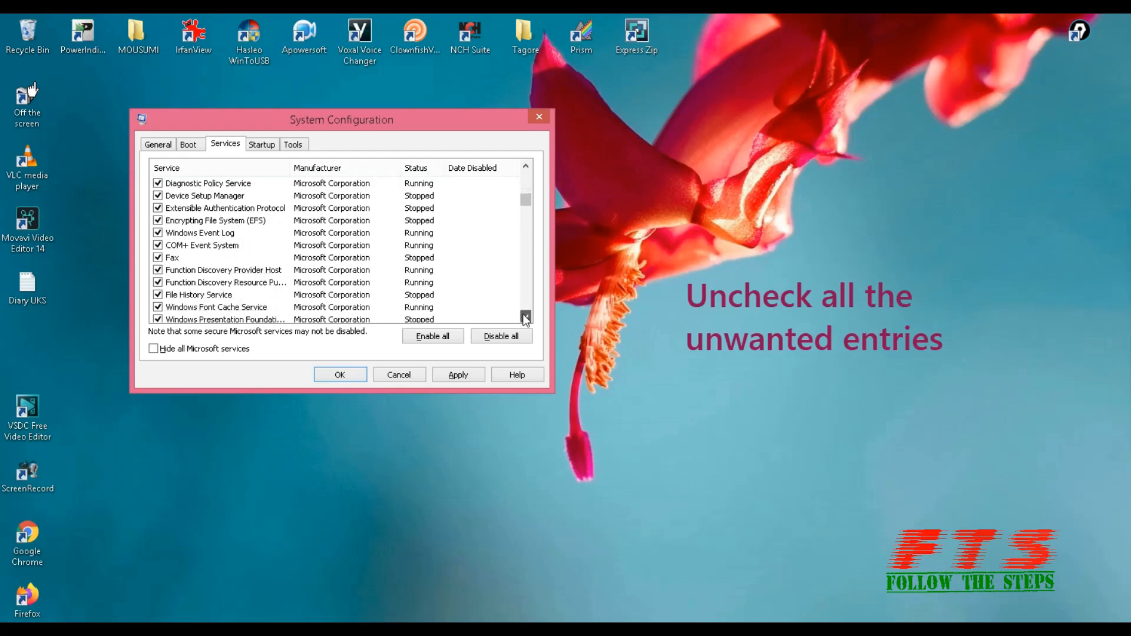
{"action": "left_click", "coordinate": [158, 257]}
Disable the Multimedia Class Scheduler service in the services list.
{"action": "left_click", "coordinate": [526, 318]}
{"action": "left_click", "coordinate": [526, 318]}
{"action": "left_click", "coordinate": [526, 318]}
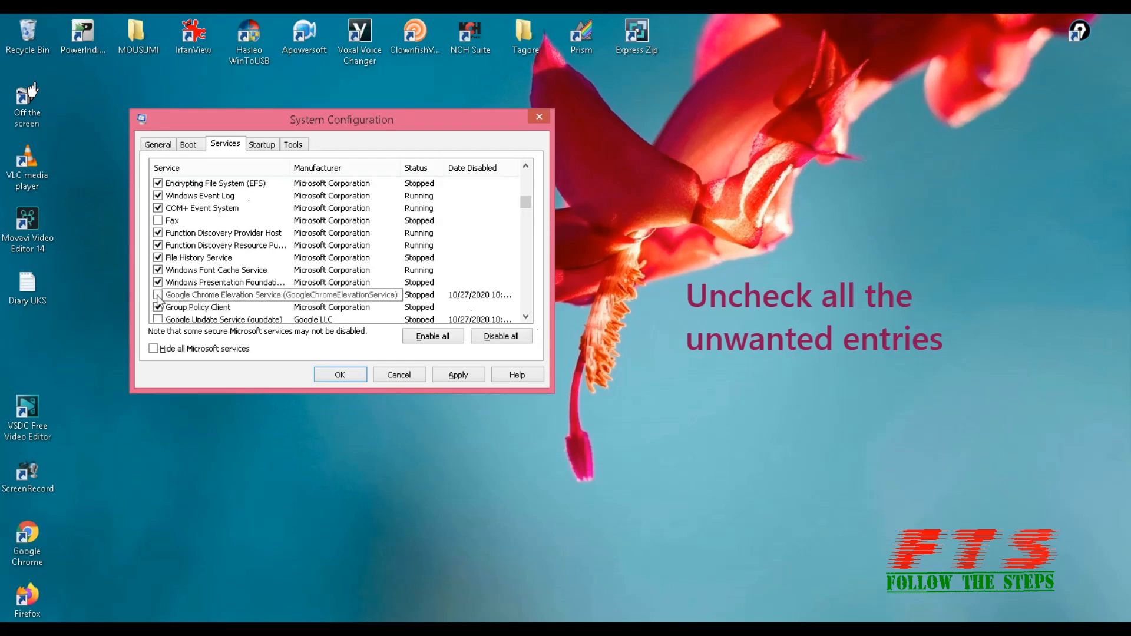
{"action": "left_click", "coordinate": [526, 317]}
{"action": "left_click", "coordinate": [526, 317]}
{"action": "left_click", "coordinate": [525, 316]}
{"action": "left_click", "coordinate": [525, 317]}
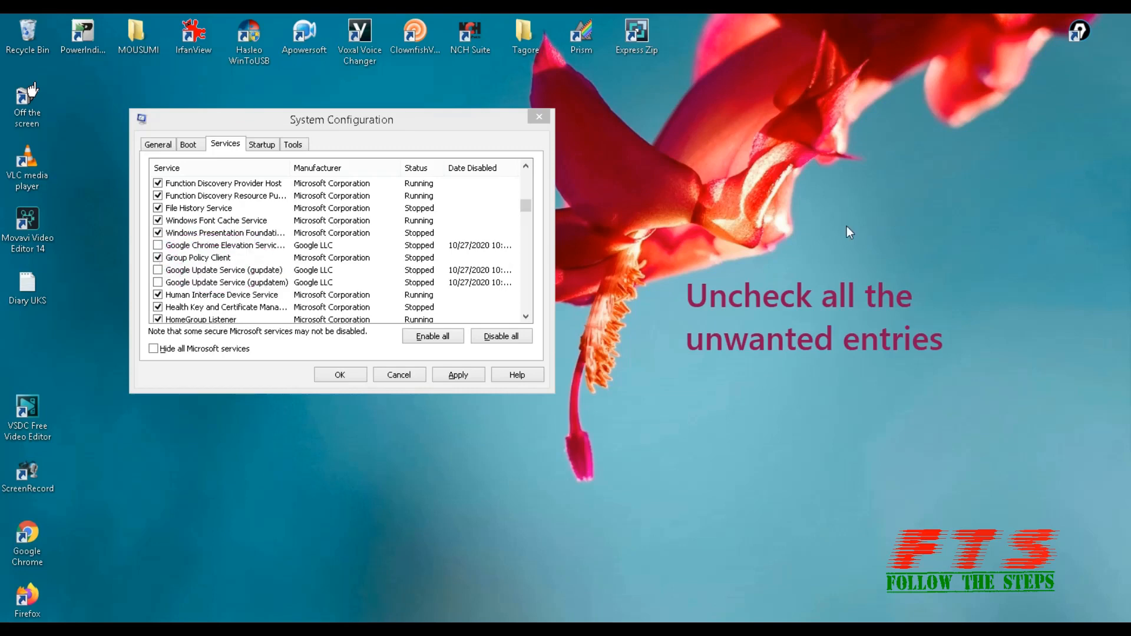
{"action": "left_click_drag", "start_coordinate": [524, 316], "coordinate": [525, 318]}
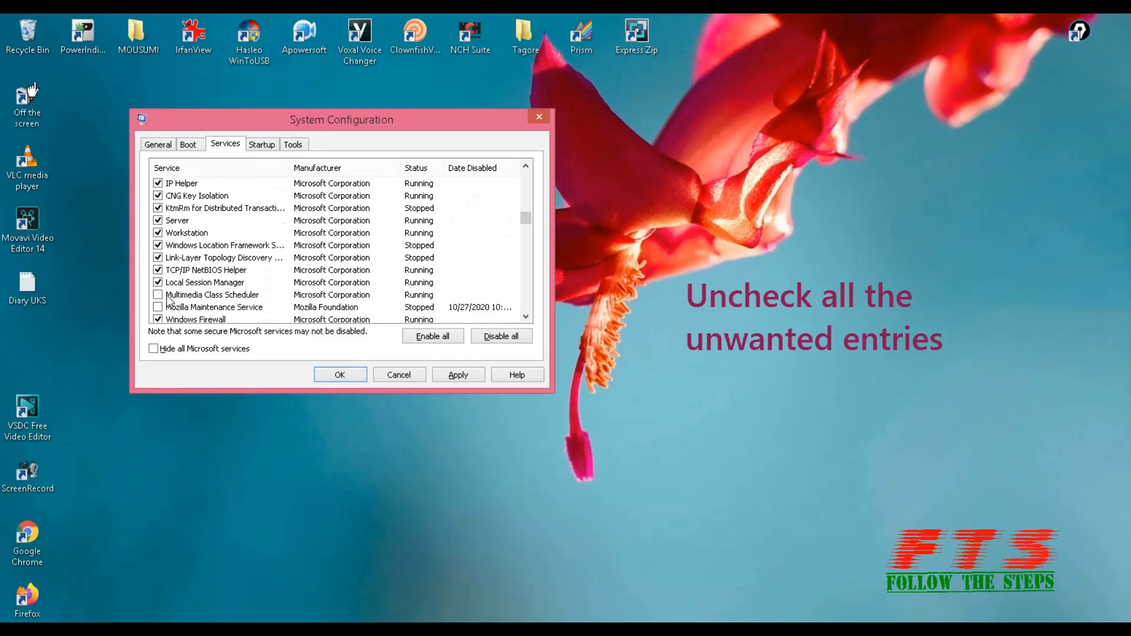
Disable the Telephony service in the services list.
{"action": "left_click_drag", "start_coordinate": [525, 316], "coordinate": [525, 316]}
{"action": "left_click", "coordinate": [526, 316]}
{"action": "left_click", "coordinate": [526, 316]}
{"action": "left_click", "coordinate": [525, 316]}
{"action": "left_click", "coordinate": [525, 316]}
{"action": "left_click", "coordinate": [526, 316]}
{"action": "left_click", "coordinate": [526, 316]}
{"action": "left_click", "coordinate": [525, 317]}
{"action": "left_click", "coordinate": [525, 316]}
{"action": "left_click", "coordinate": [525, 316]}
{"action": "left_click", "coordinate": [526, 316]}
{"action": "left_click", "coordinate": [525, 316]}
{"action": "left_click", "coordinate": [526, 317]}
{"action": "left_click", "coordinate": [525, 316]}
{"action": "left_click_drag", "start_coordinate": [525, 316], "coordinate": [525, 316]}
{"action": "left_click", "coordinate": [526, 316]}
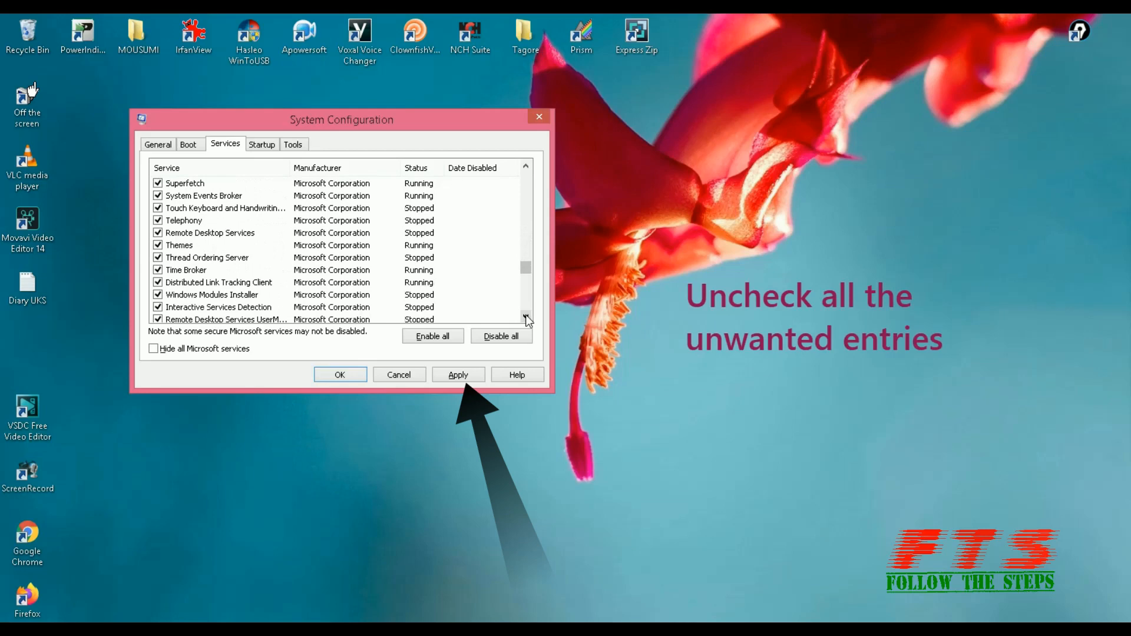
{"action": "left_click", "coordinate": [158, 220]}
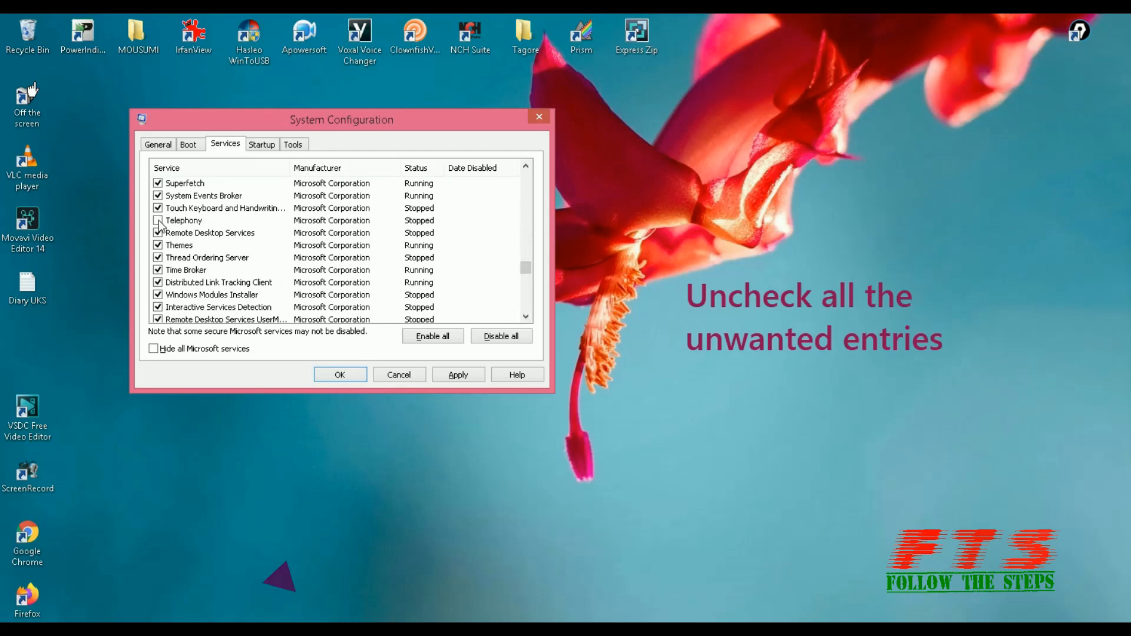
Apply the service changes and close System Configuration without restarting the computer.
{"action": "left_click", "coordinate": [458, 376]}
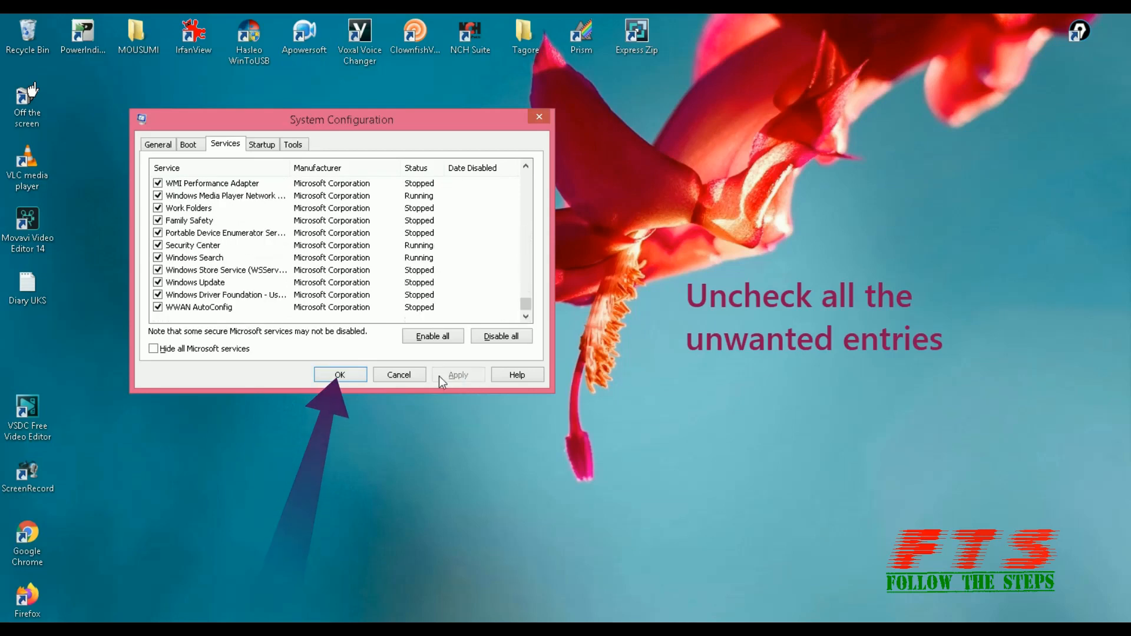
{"action": "left_click", "coordinate": [340, 374]}
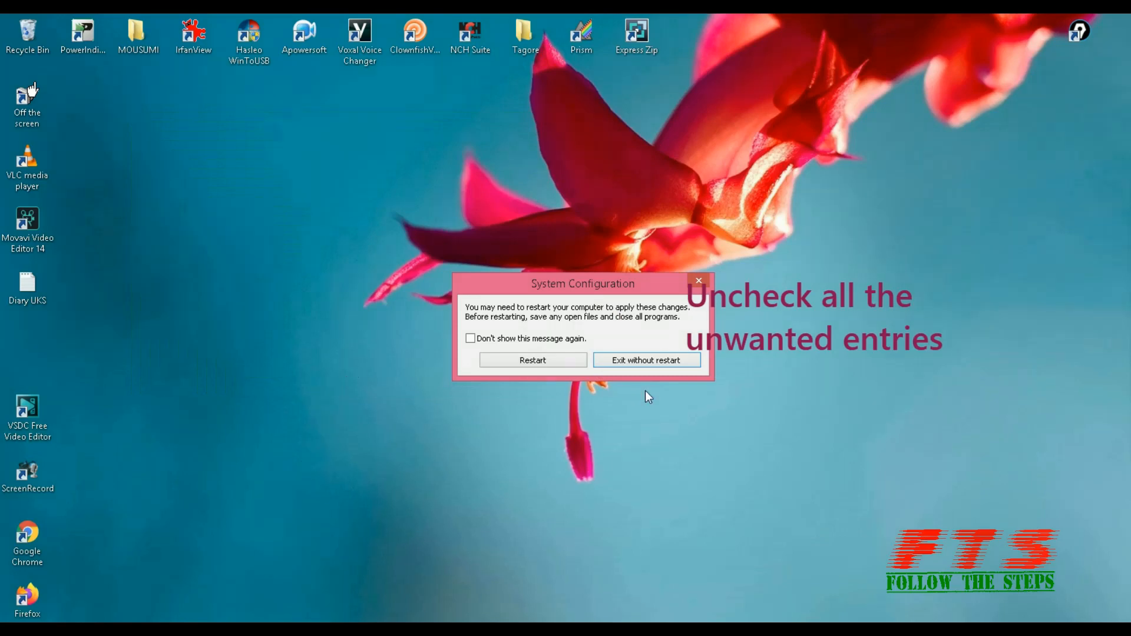
{"action": "left_click", "coordinate": [650, 358]}
{"action": "type", "text": "y compute"}
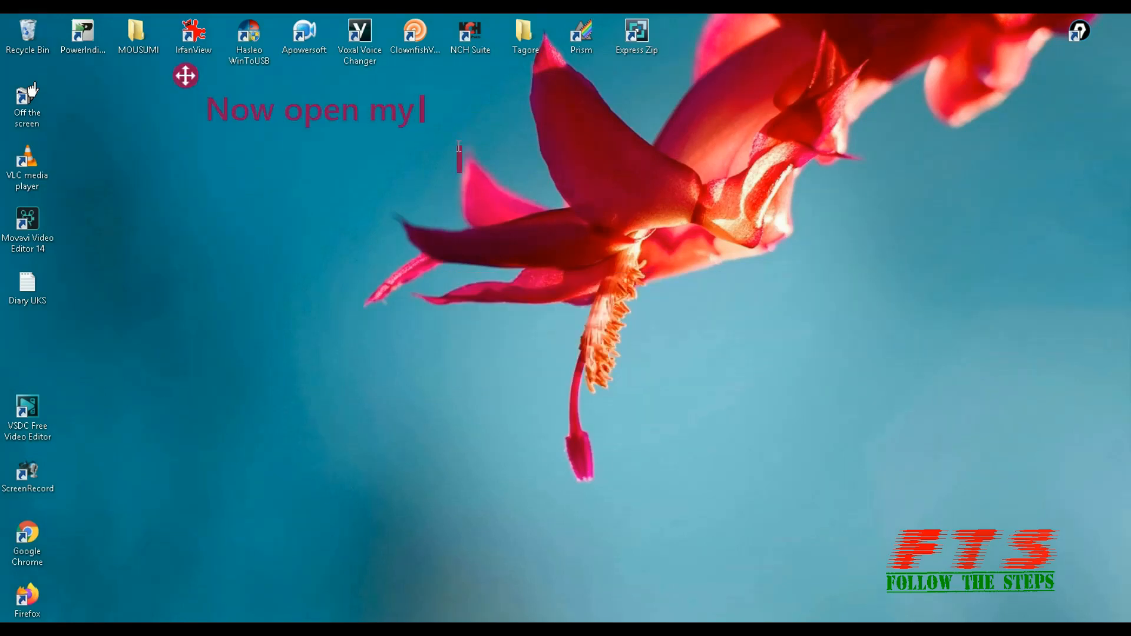
{"action": "type", "text": "r"}
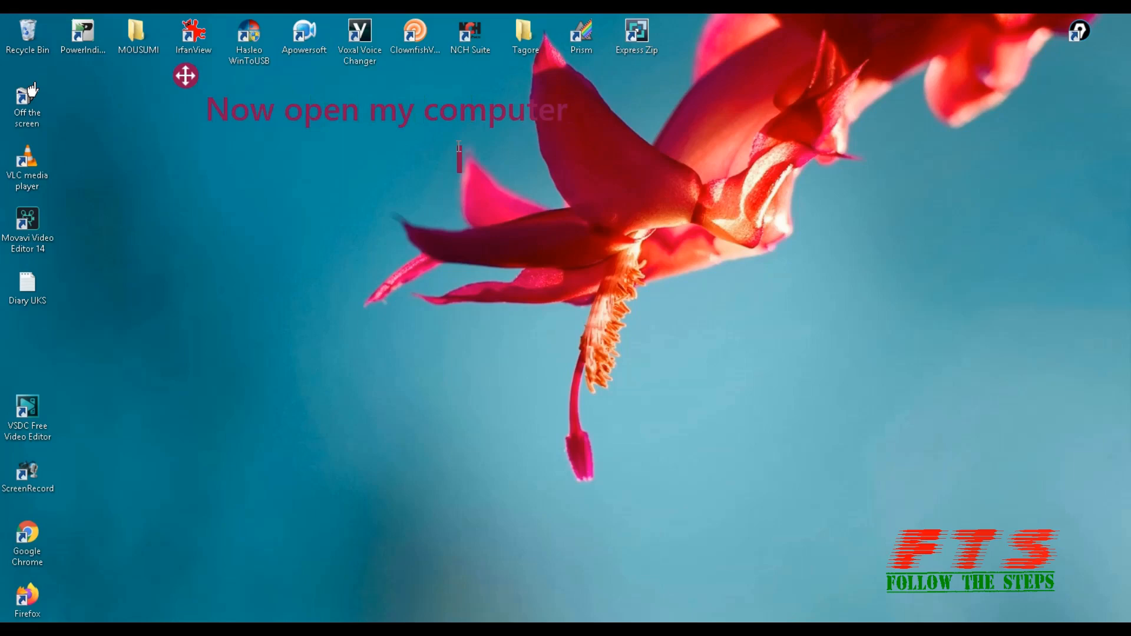
{"action": "key", "text": "Escape"}
Open the properties of the Win8.1 Pro (C:) drive from This PC and move the dialog over the file window.
{"action": "key", "text": "super+e"}
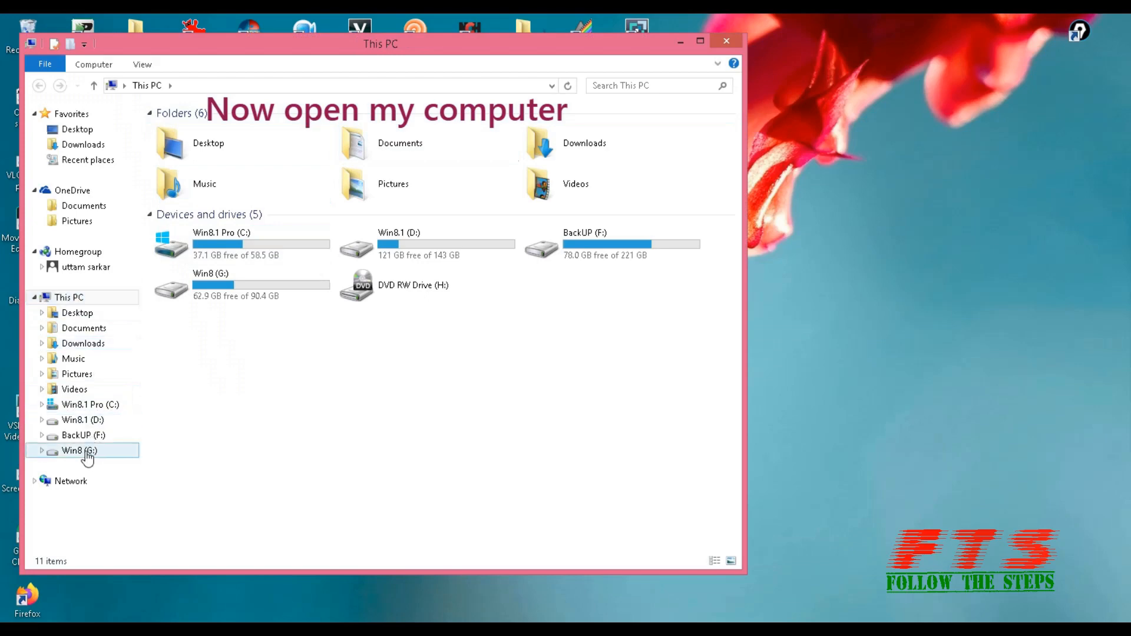
{"action": "right_click", "coordinate": [94, 407]}
{"action": "left_click", "coordinate": [132, 389]}
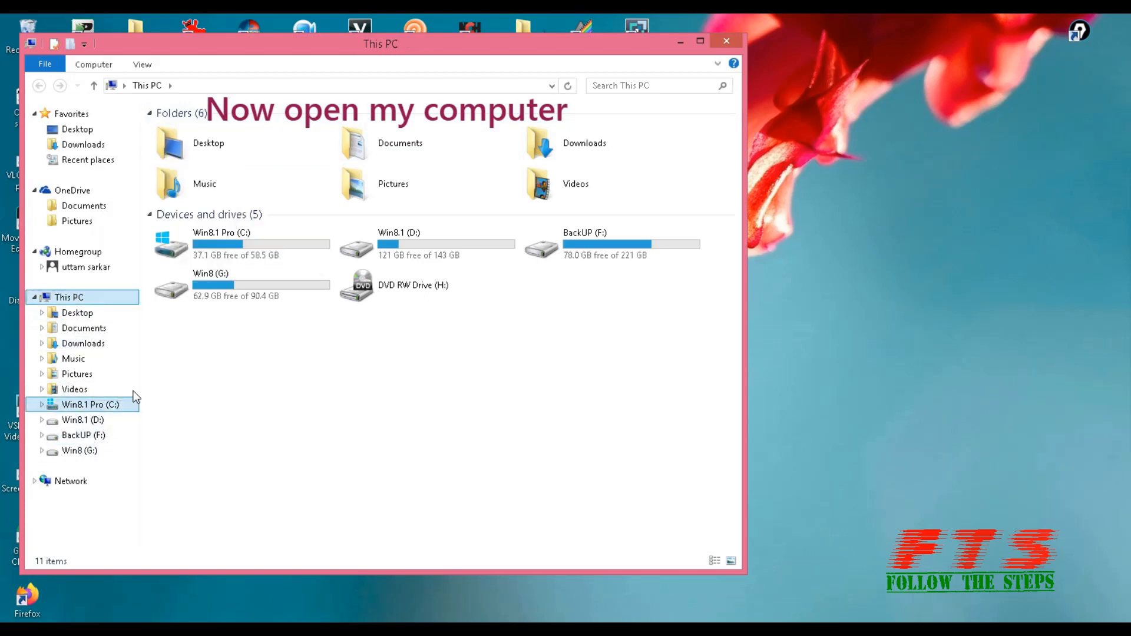
{"action": "left_click_drag", "start_coordinate": [300, 292], "coordinate": [448, 208]}
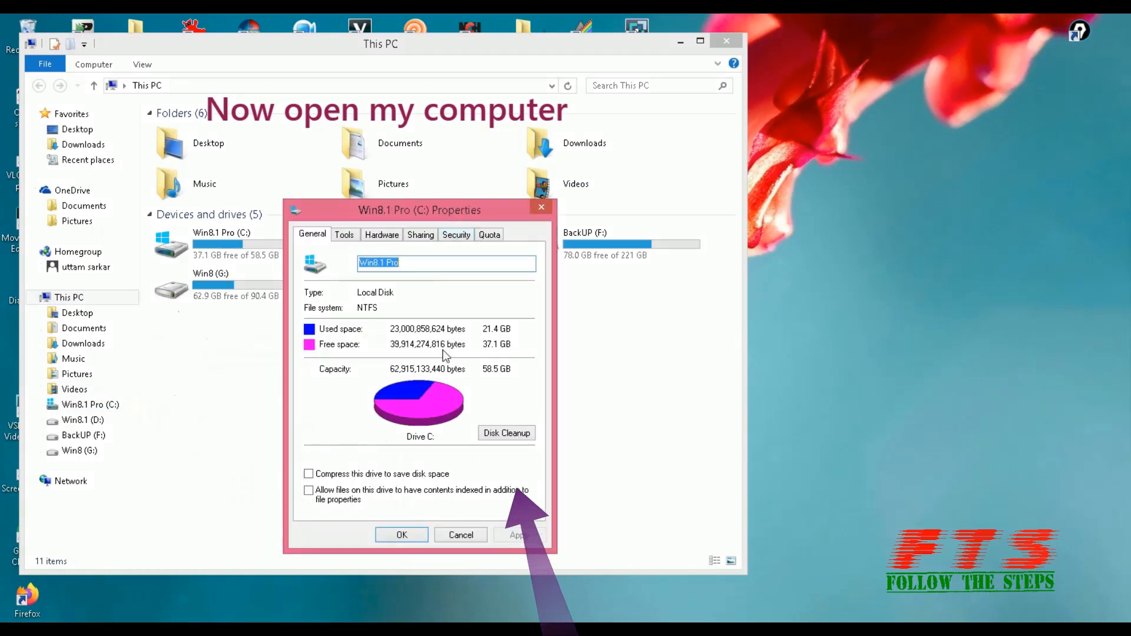
Start Disk Cleanup for the C: drive and include offline webpages, per user archived and queued Windows error reports, and the Recycle Bin.
{"action": "left_click", "coordinate": [498, 434]}
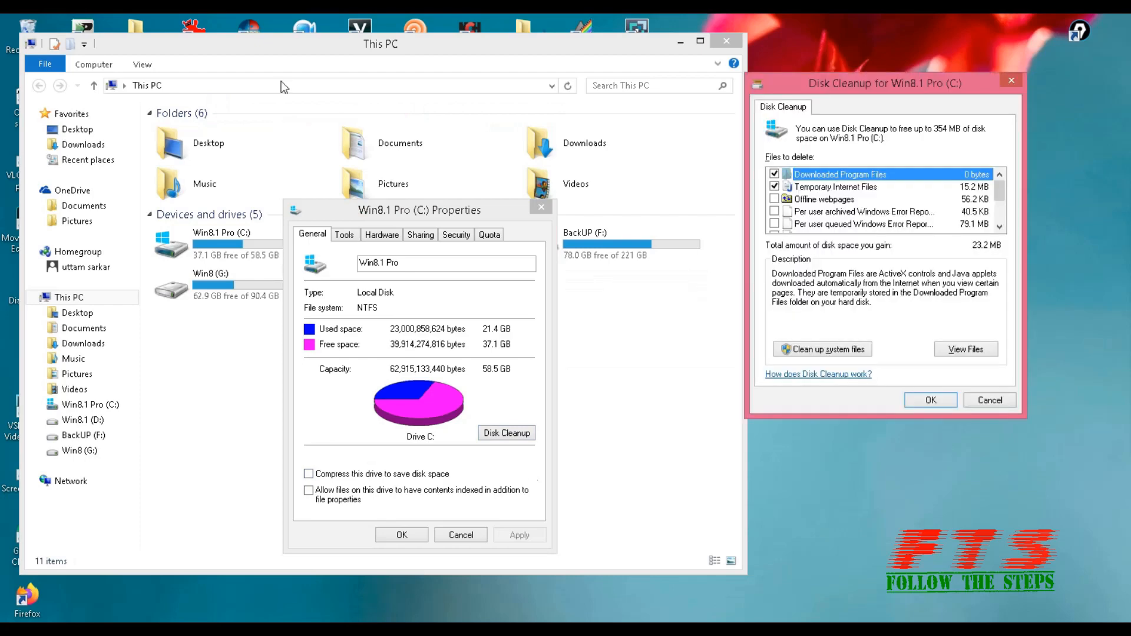
{"action": "left_click", "coordinate": [774, 199]}
{"action": "left_click", "coordinate": [774, 211]}
{"action": "left_click", "coordinate": [774, 224]}
{"action": "left_click_drag", "start_coordinate": [1002, 189], "coordinate": [1003, 206]}
{"action": "left_click", "coordinate": [776, 197]}
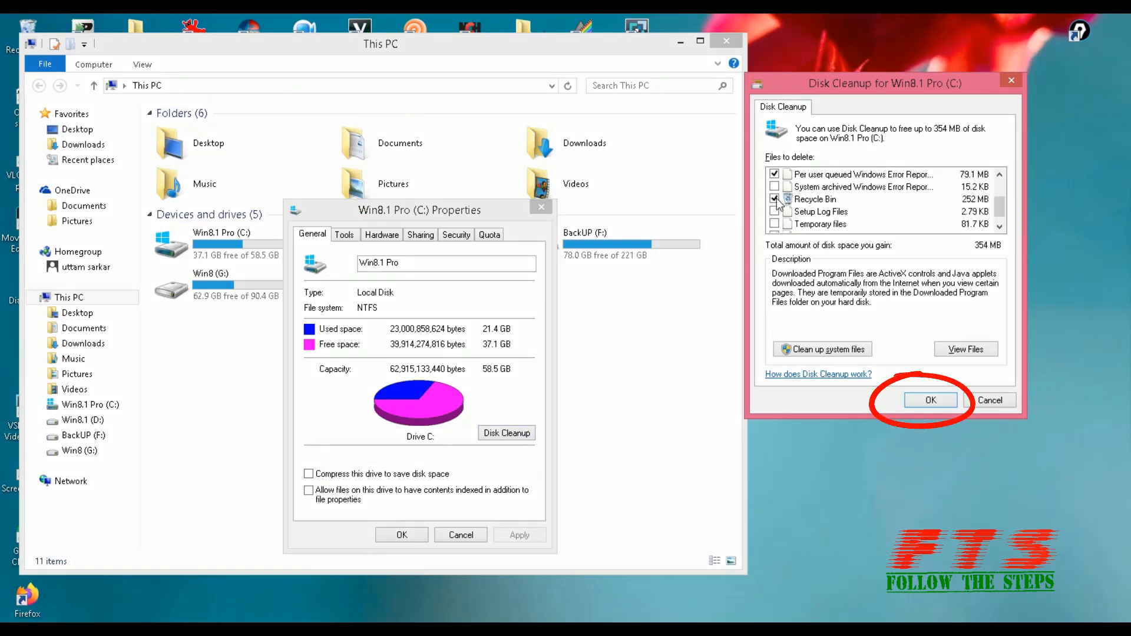
Include system archived error reports, setup log files and temporary files in the cleanup, and permanently delete all selected files.
{"action": "left_click", "coordinate": [780, 186]}
{"action": "left_click", "coordinate": [774, 186]}
{"action": "left_click", "coordinate": [774, 211]}
{"action": "left_click", "coordinate": [774, 224]}
{"action": "left_click_drag", "start_coordinate": [1001, 207], "coordinate": [1003, 216]}
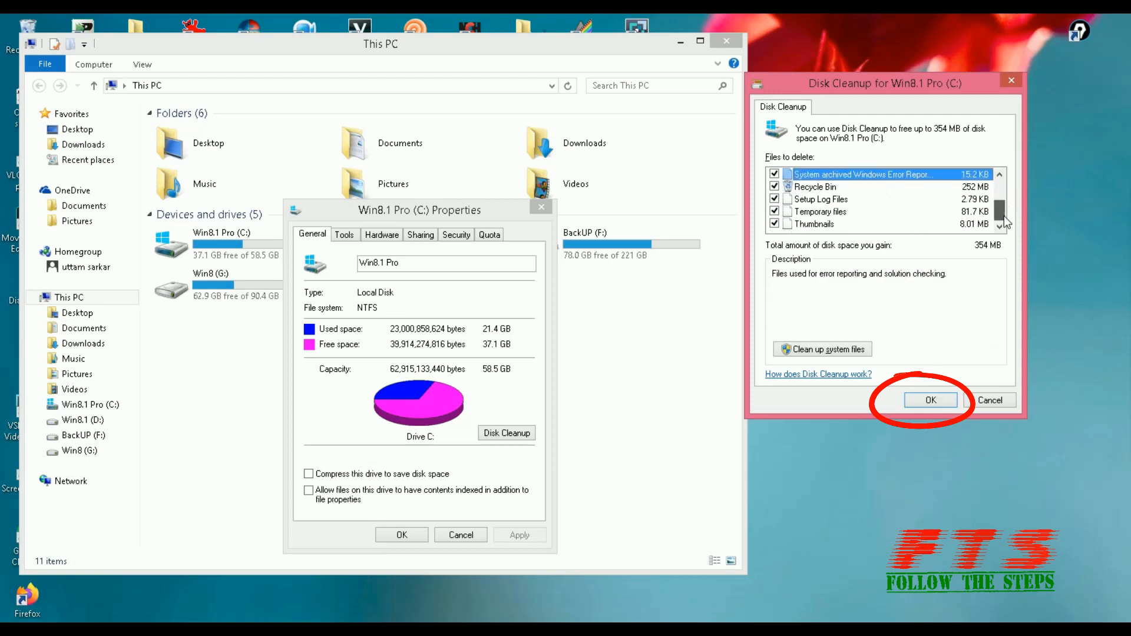
{"action": "left_click", "coordinate": [930, 400]}
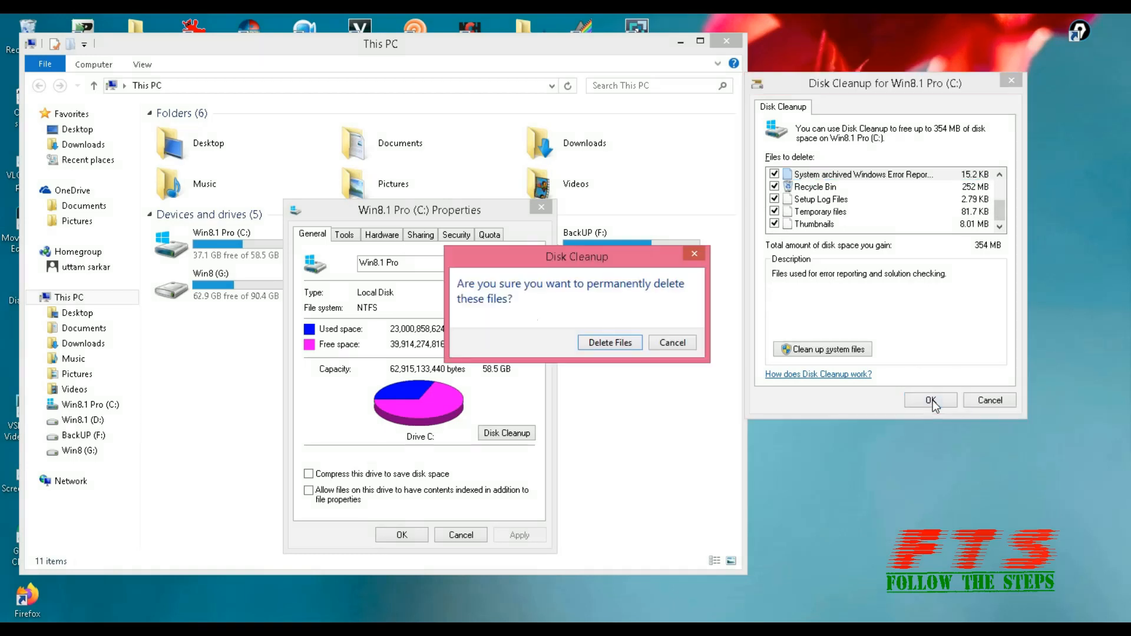
{"action": "left_click", "coordinate": [609, 343]}
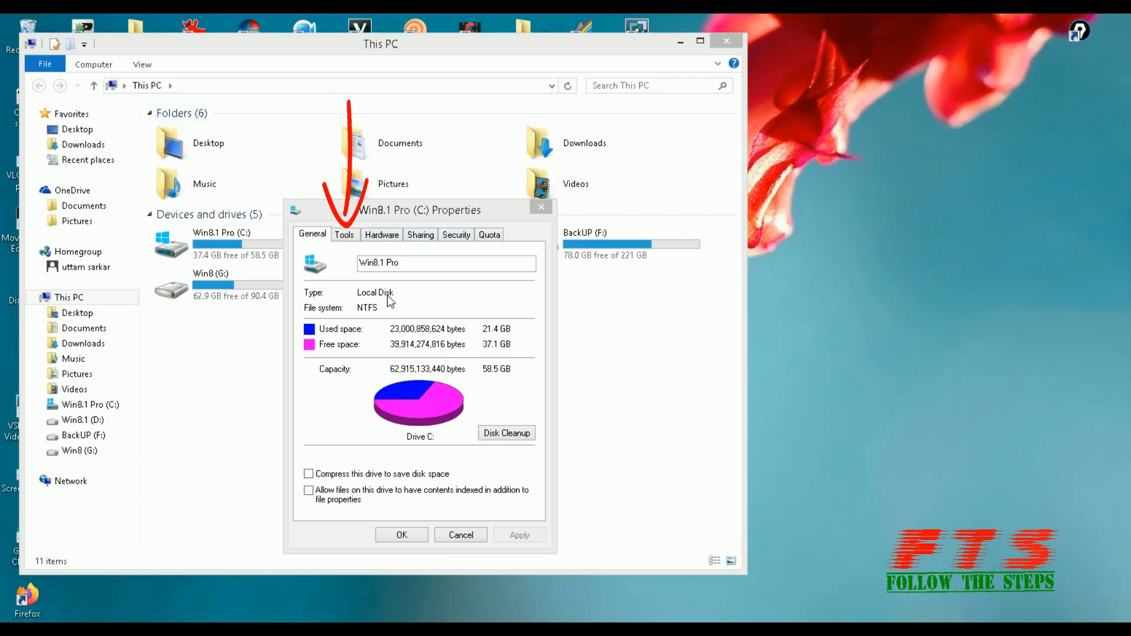
Open Optimize Drives from the C: drive's properties and optimize the Win8.1 Pro (C:) drive.
{"action": "left_click", "coordinate": [343, 235]}
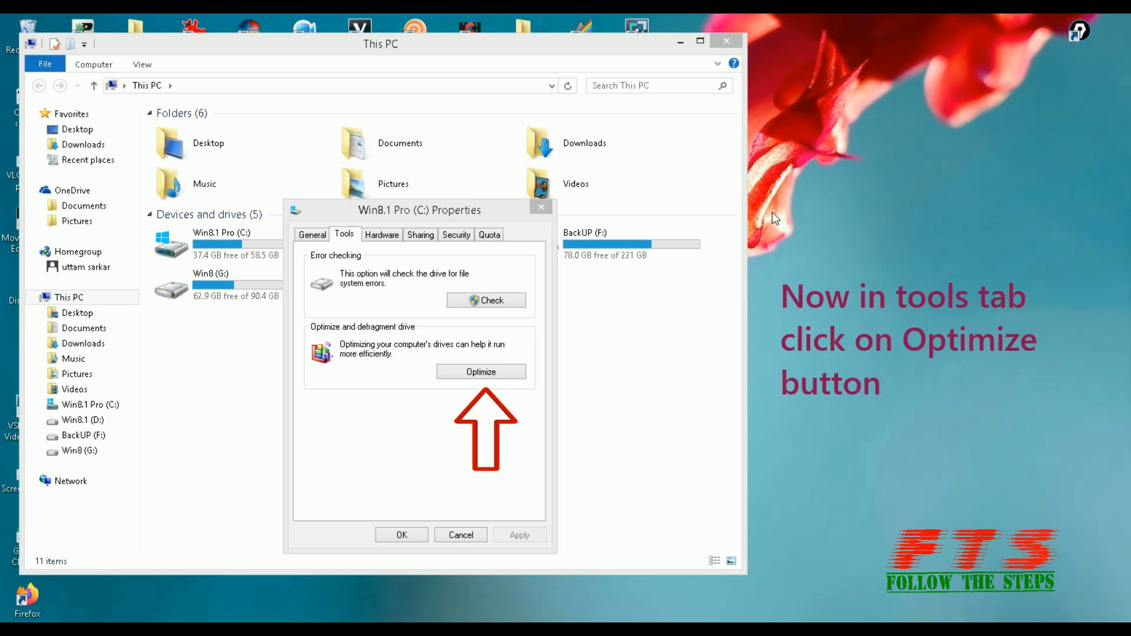
{"action": "left_click", "coordinate": [497, 377]}
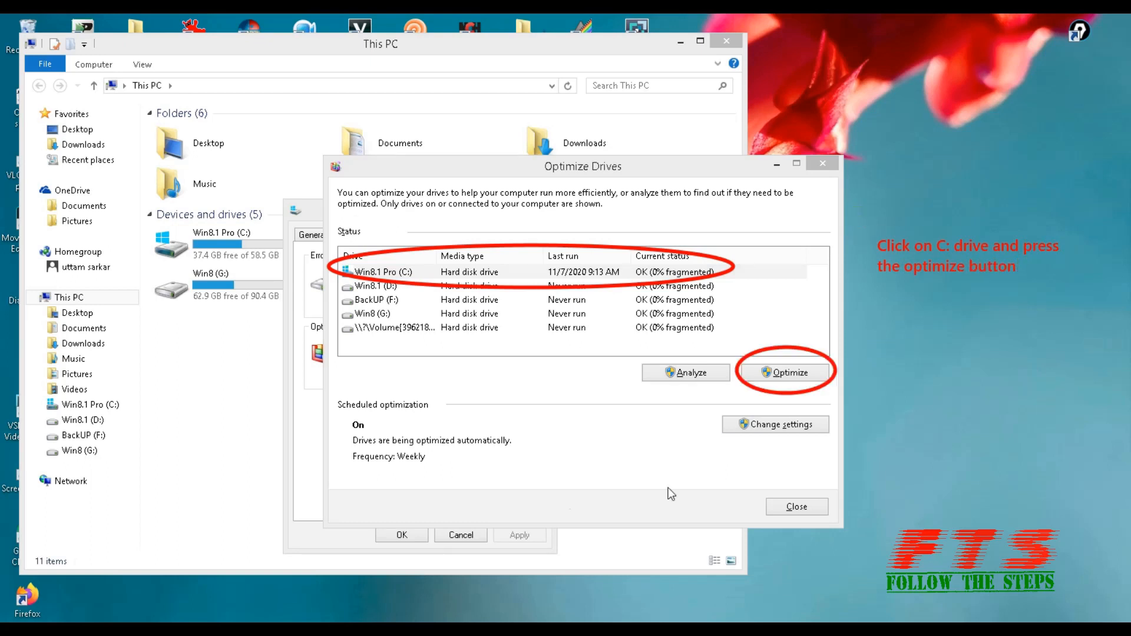
{"action": "left_click", "coordinate": [793, 375]}
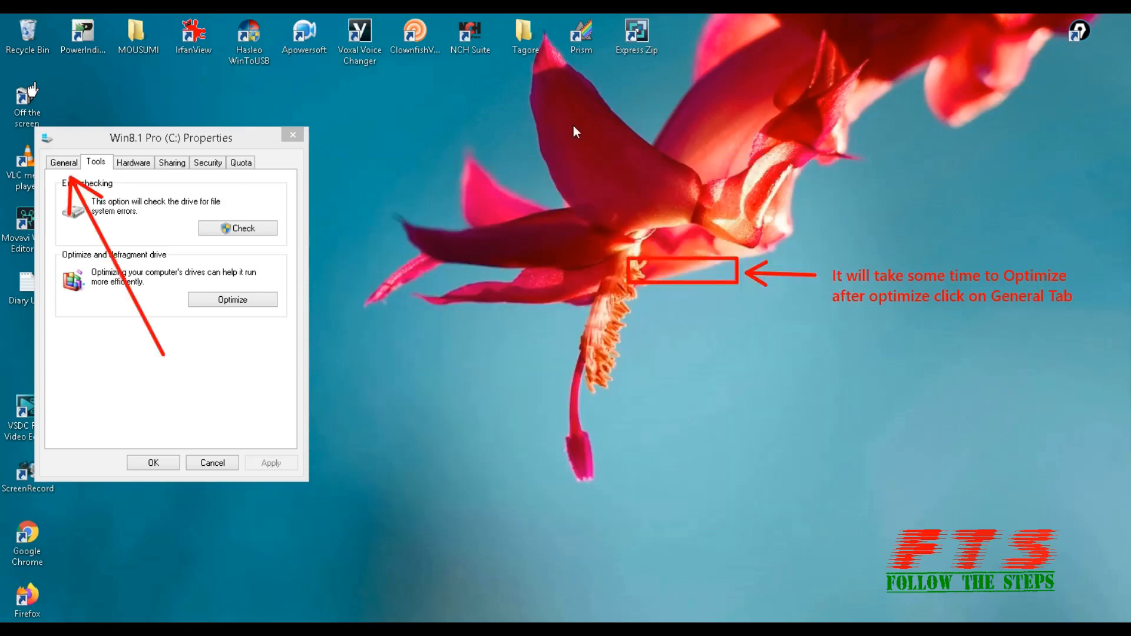
Return to the general properties of the C: drive.
{"action": "left_click", "coordinate": [62, 164]}
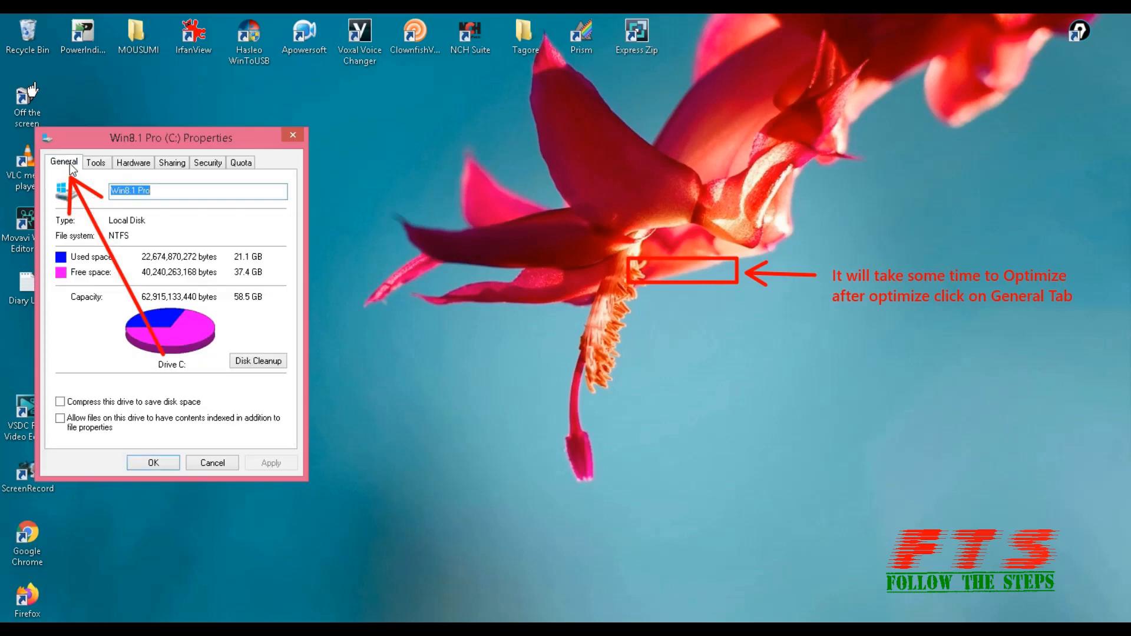
{"action": "left_click", "coordinate": [96, 164]}
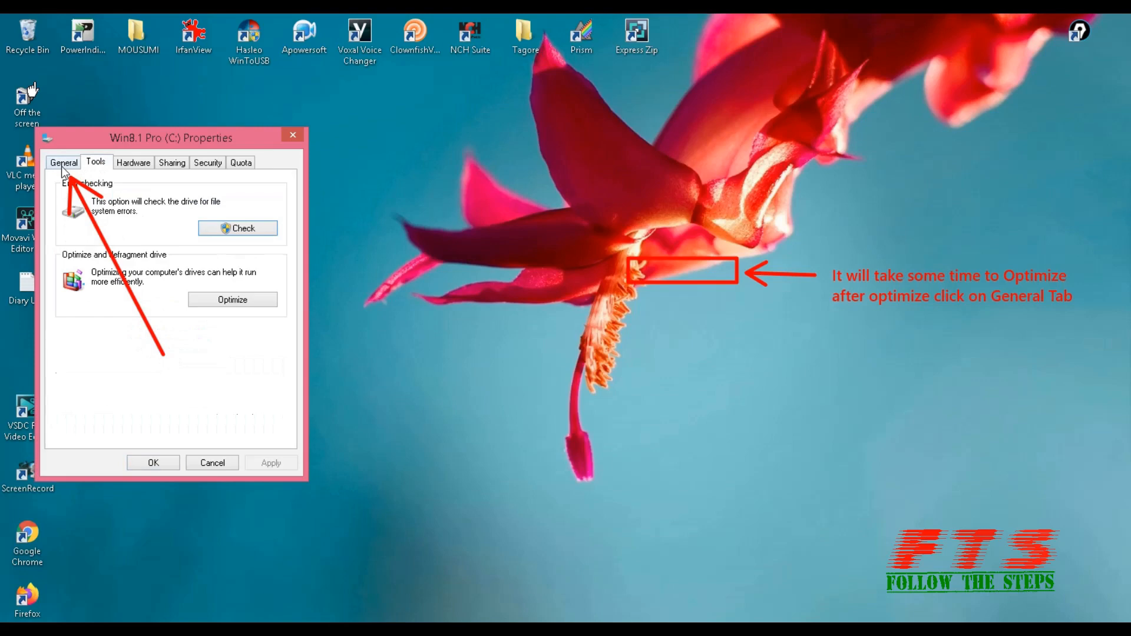
{"action": "left_click", "coordinate": [63, 167]}
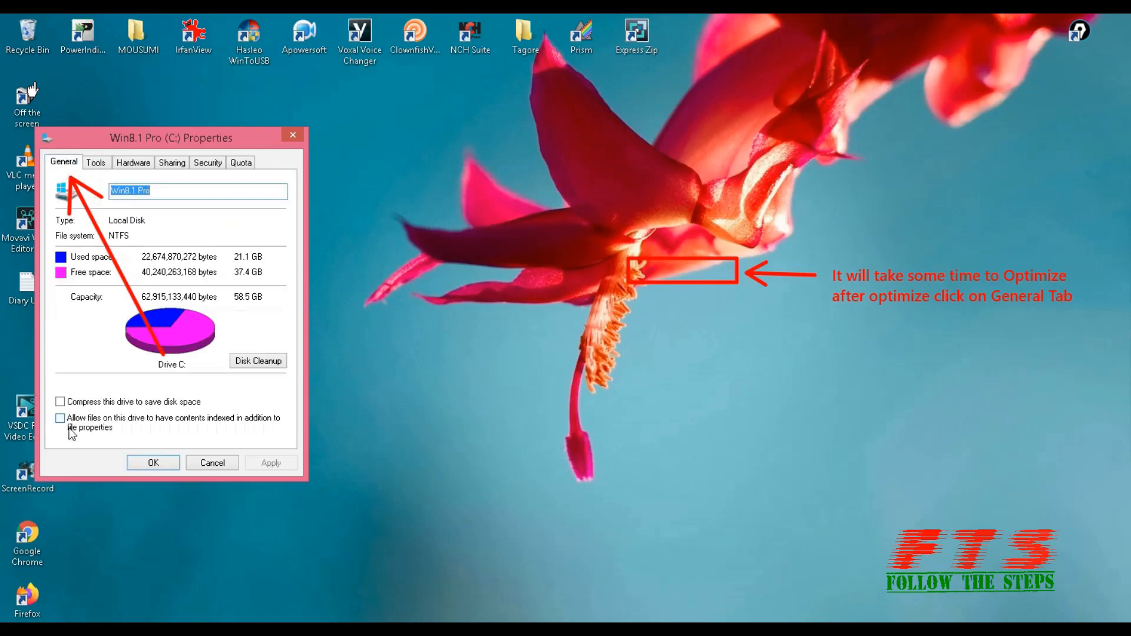